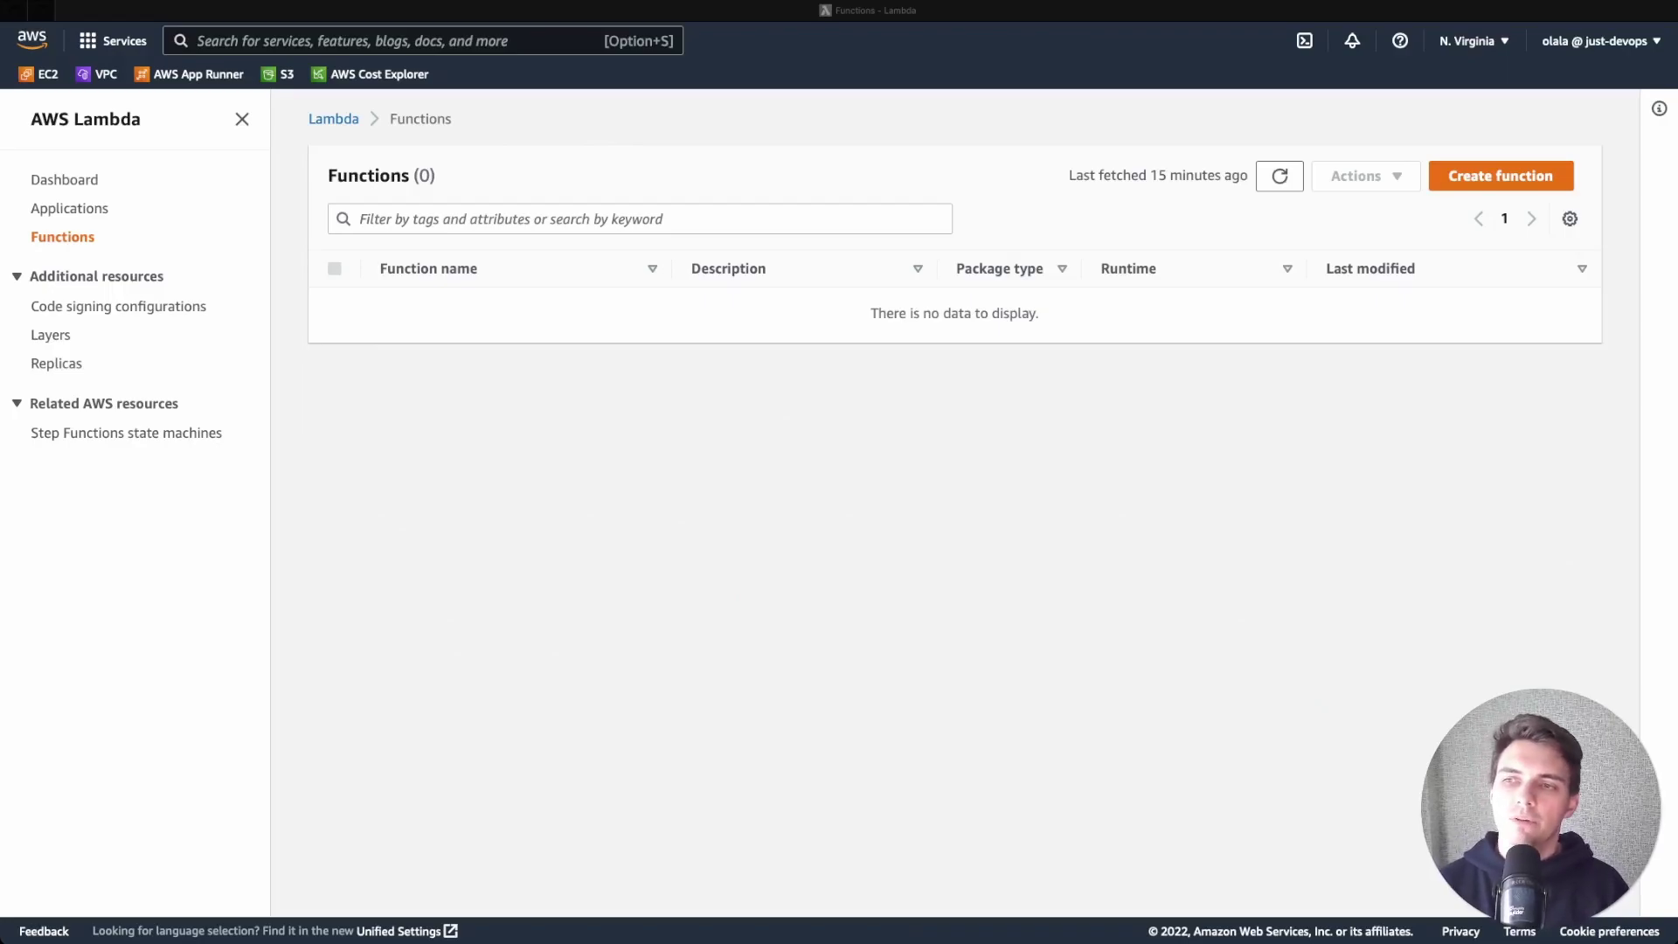
# Show the Lambda Functions list in N. Virginia, currently empty.
pyautogui.click(1500, 176)
# Start a new Lambda function using Author from scratch.
pyautogui.click(1501, 176)
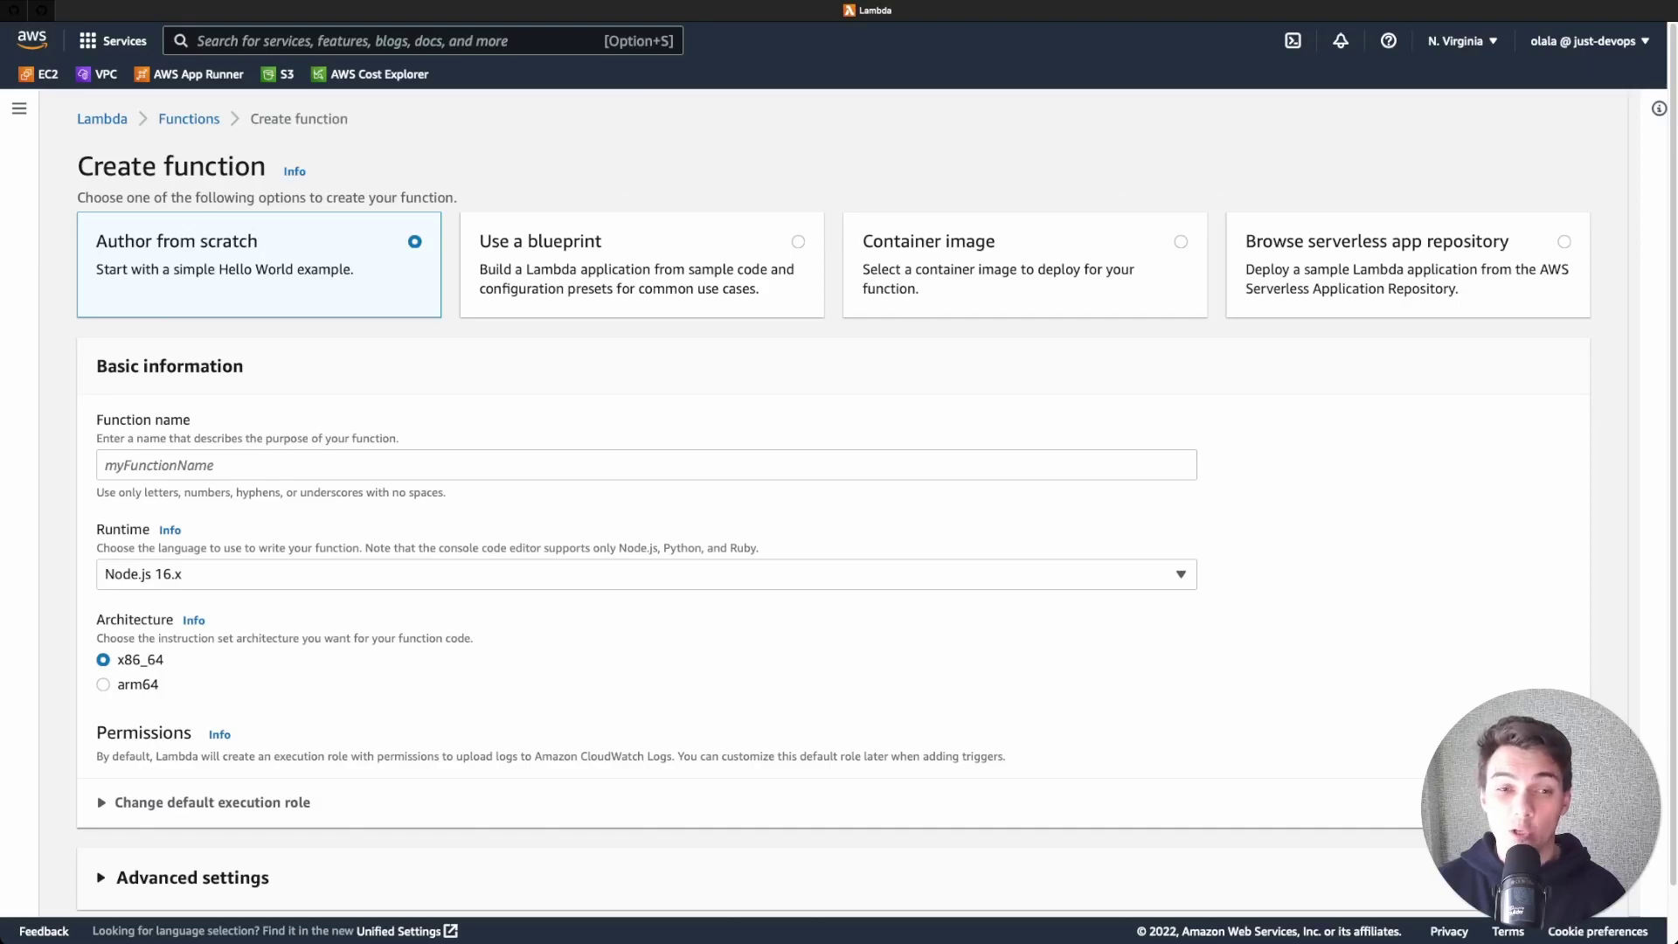
pyautogui.scroll(-1, 839, 503)
pyautogui.scroll(-1, 839, 502)
# Name the function devops-kitchen-talks-static.
pyautogui.click(647, 404)
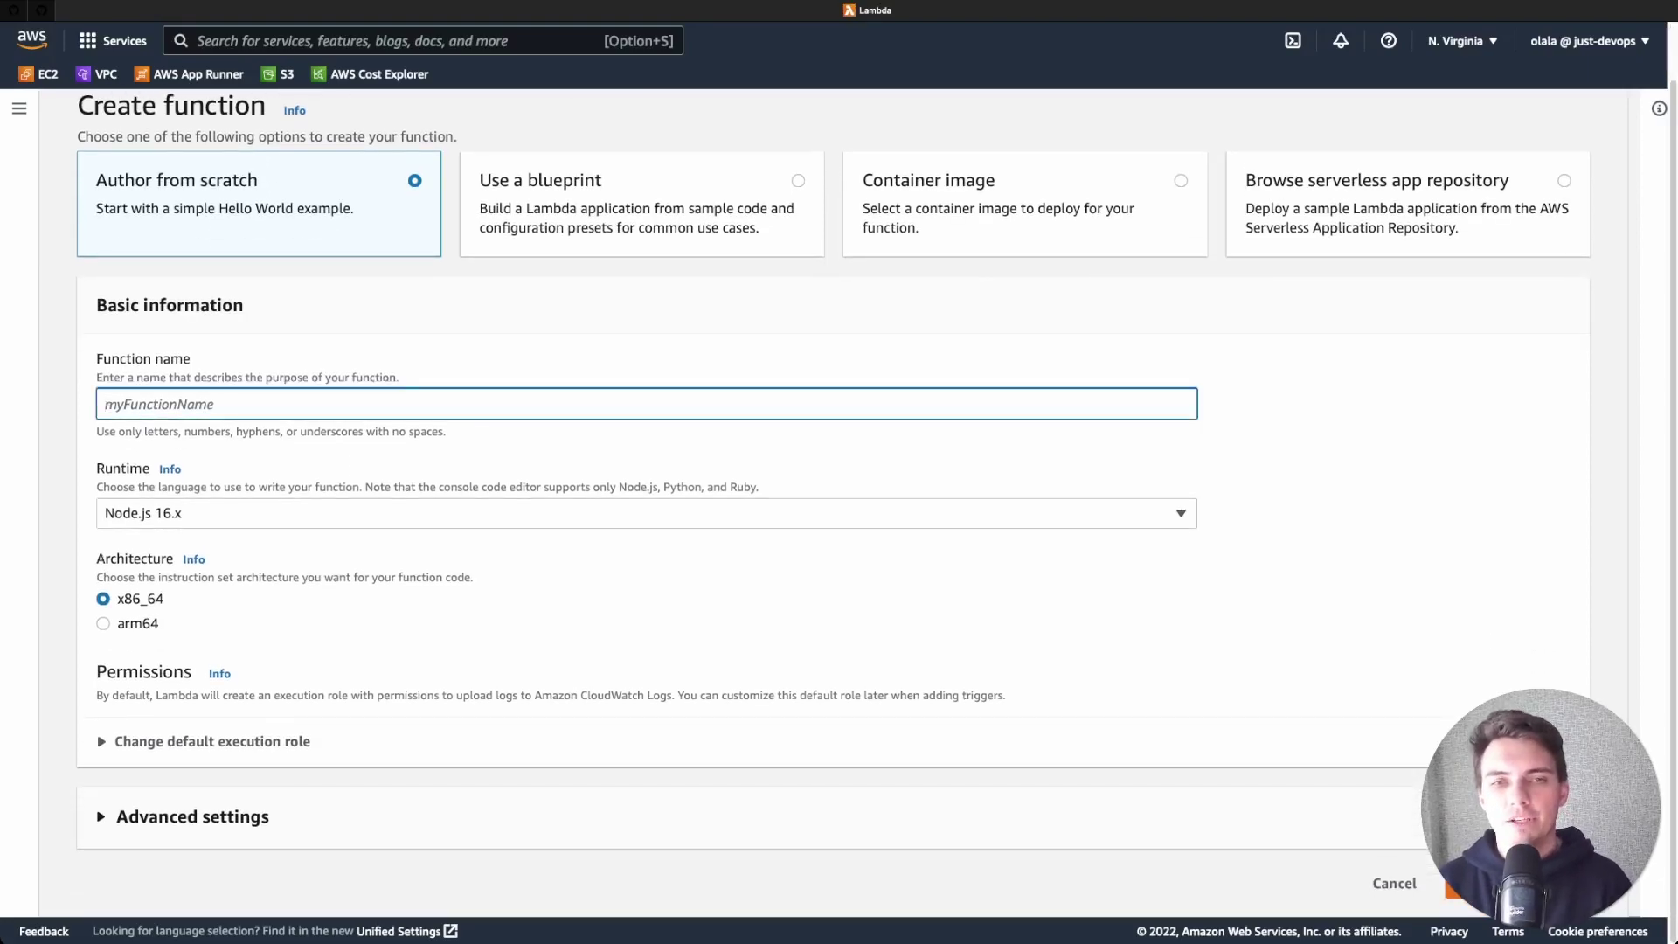
pyautogui.write('devops-k')
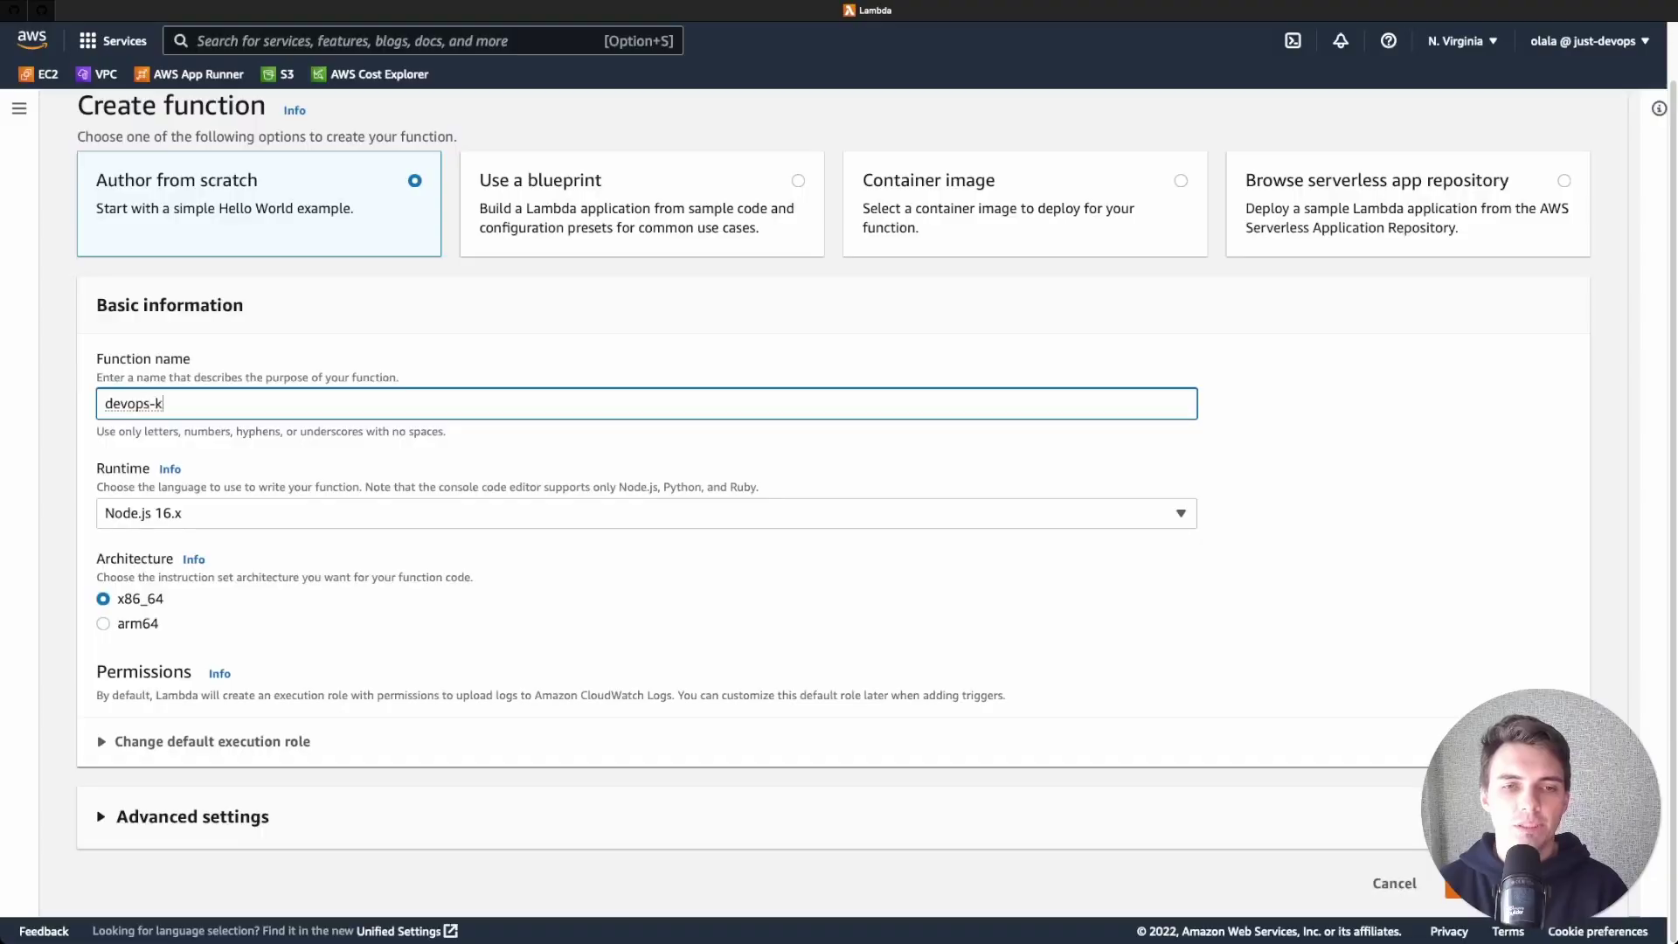
pyautogui.write('itchen-talks')
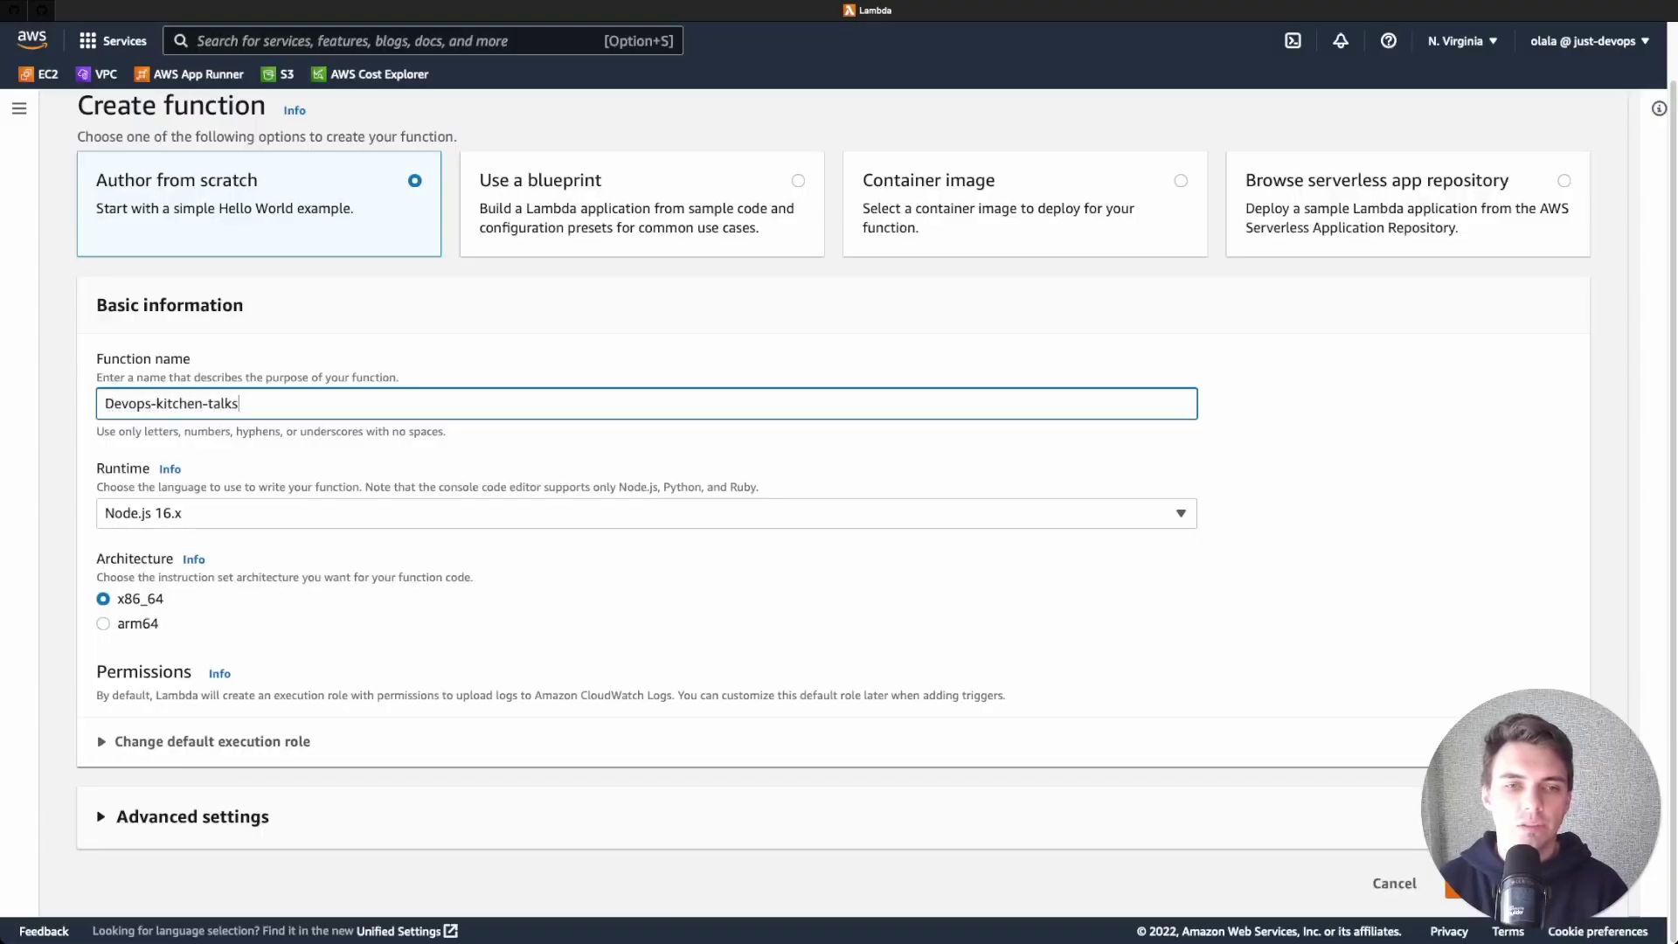
pyautogui.press('Right')
pyautogui.press('BackSpace')
pyautogui.write('d')
pyautogui.press('super+Right')
pyautogui.write('-static')
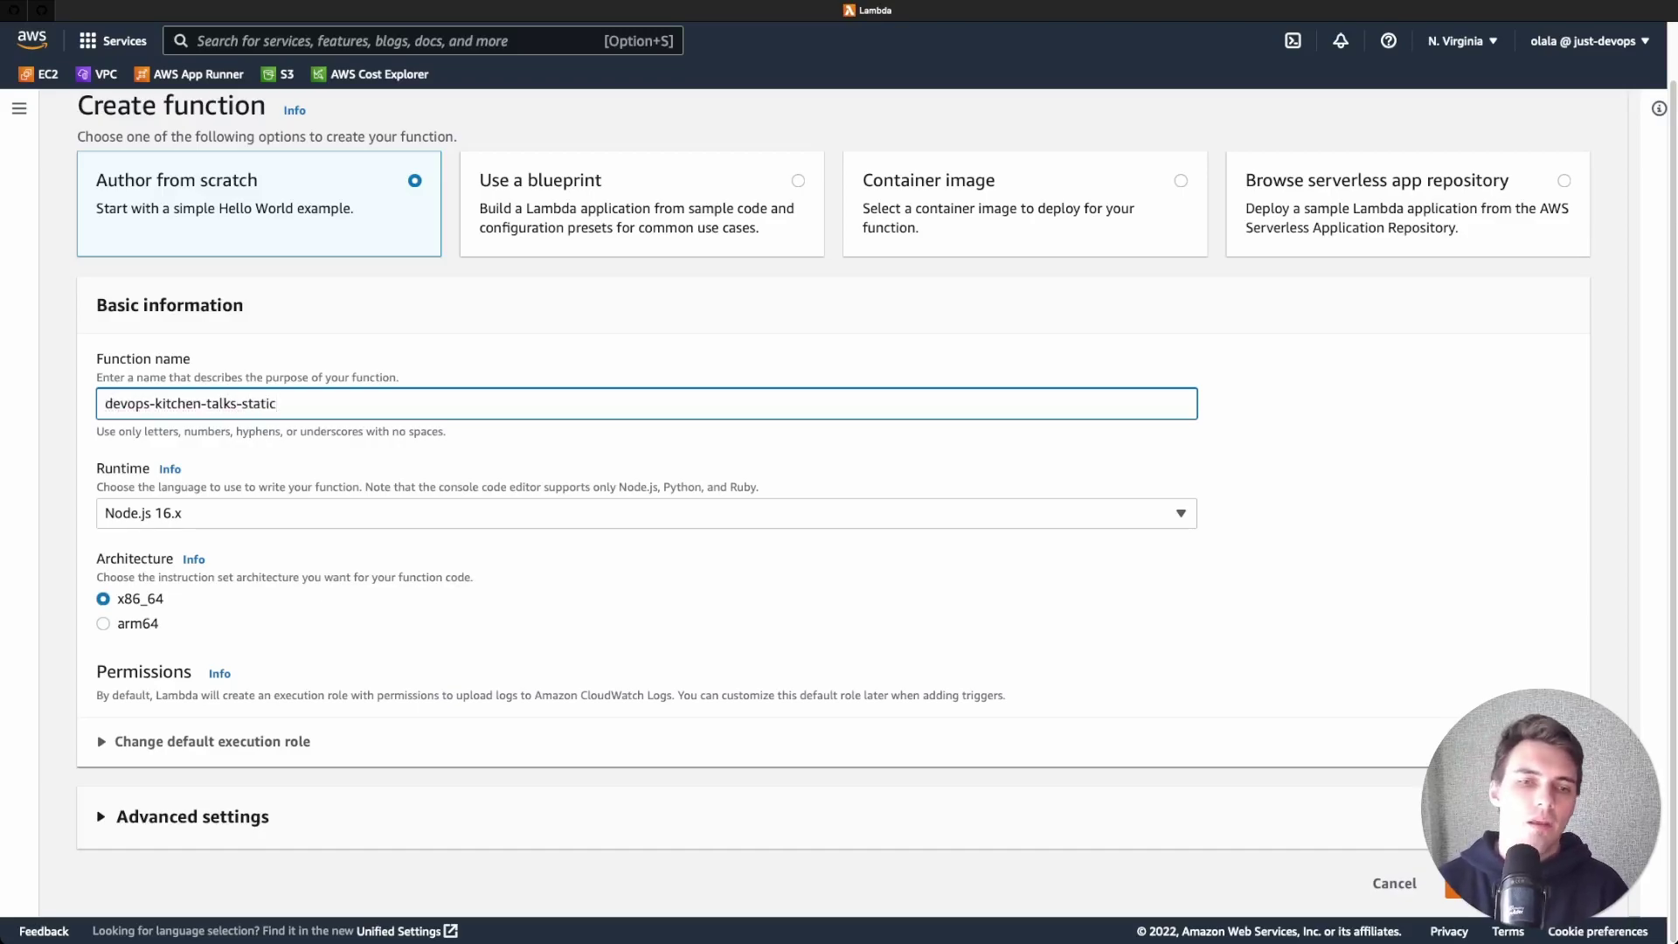
# Set the function runtime to Python 3.9.
pyautogui.click(646, 513)
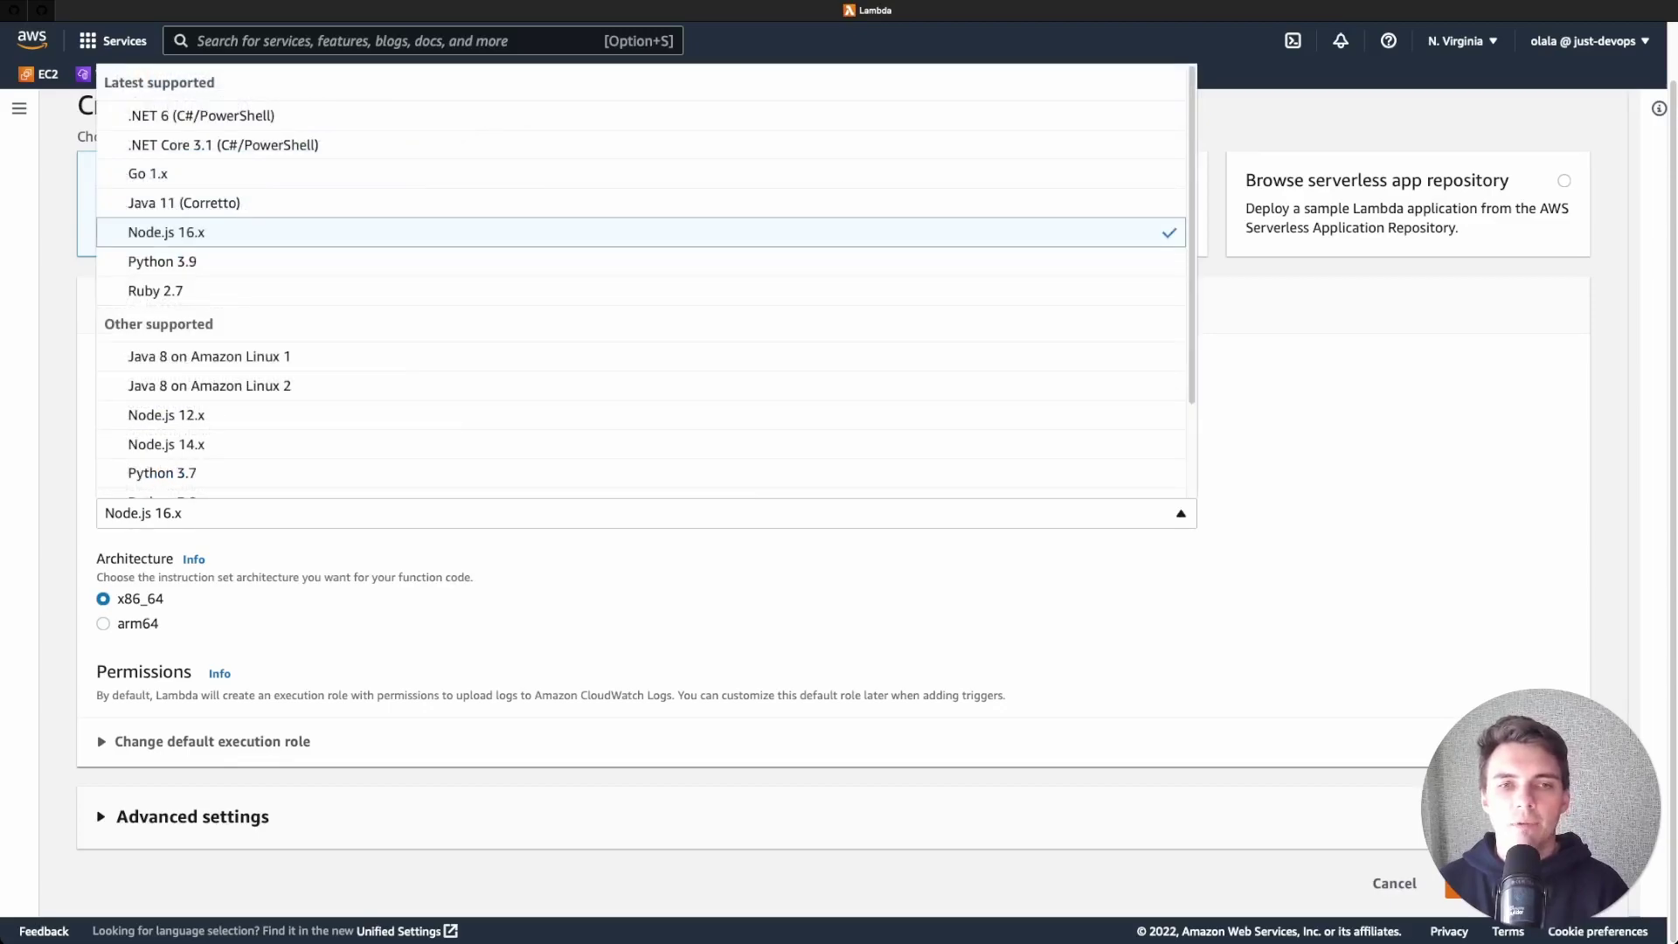
pyautogui.press('Down')
pyautogui.press('Return')
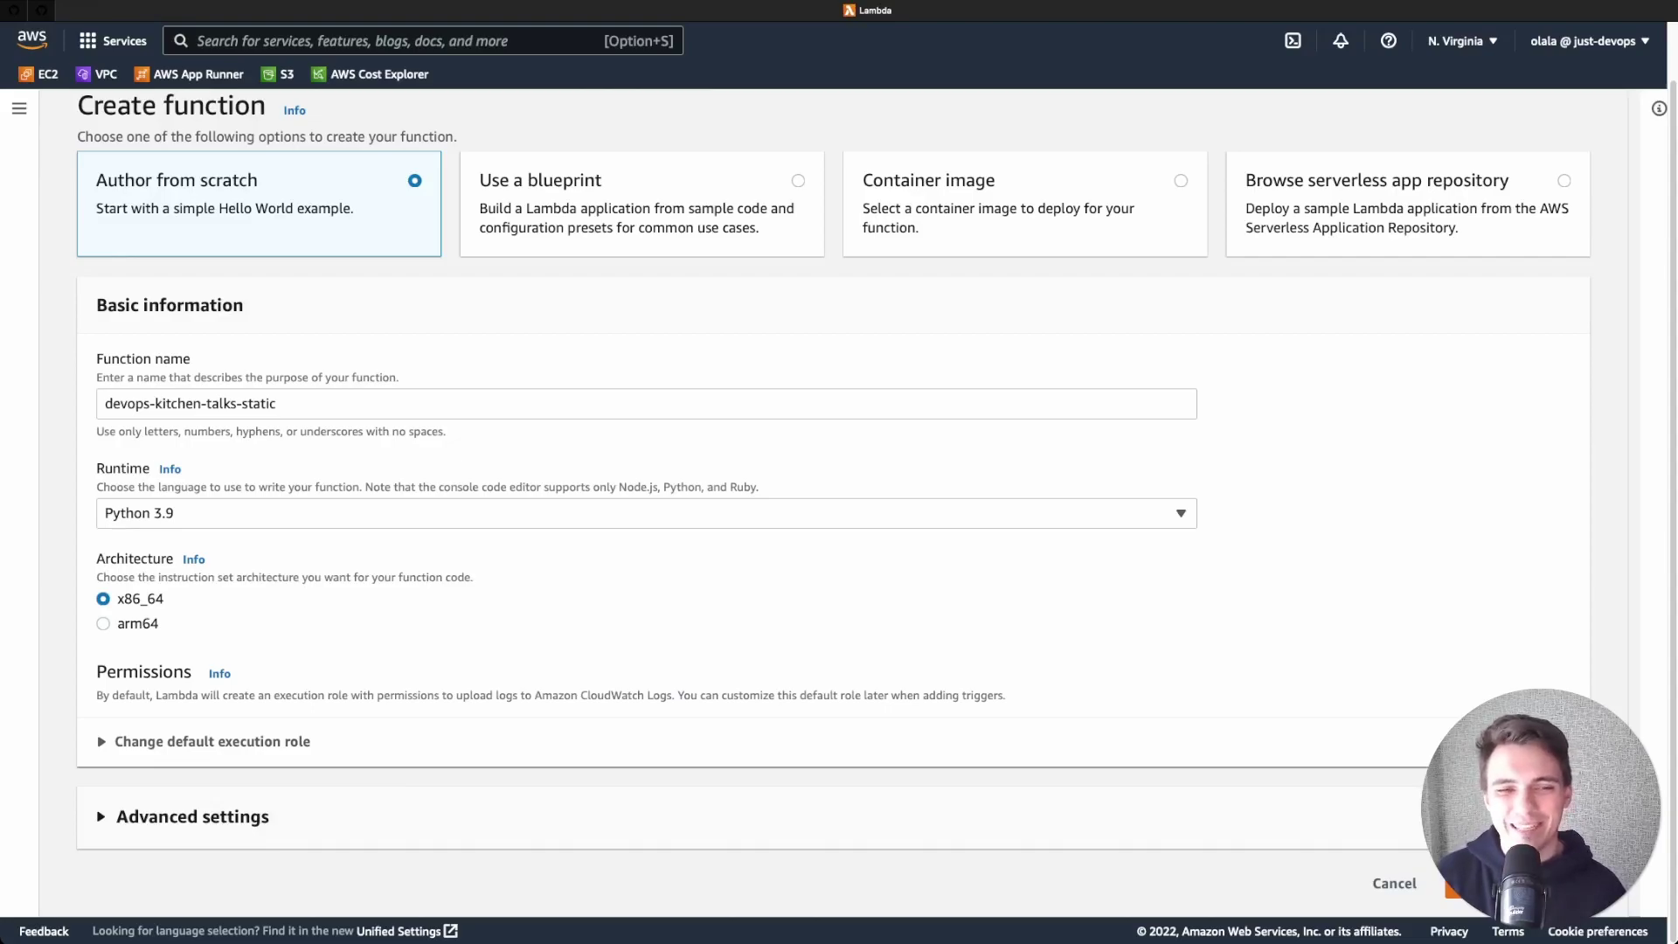
# Choose arm64 architecture and expand the default execution role options.
pyautogui.click(103, 623)
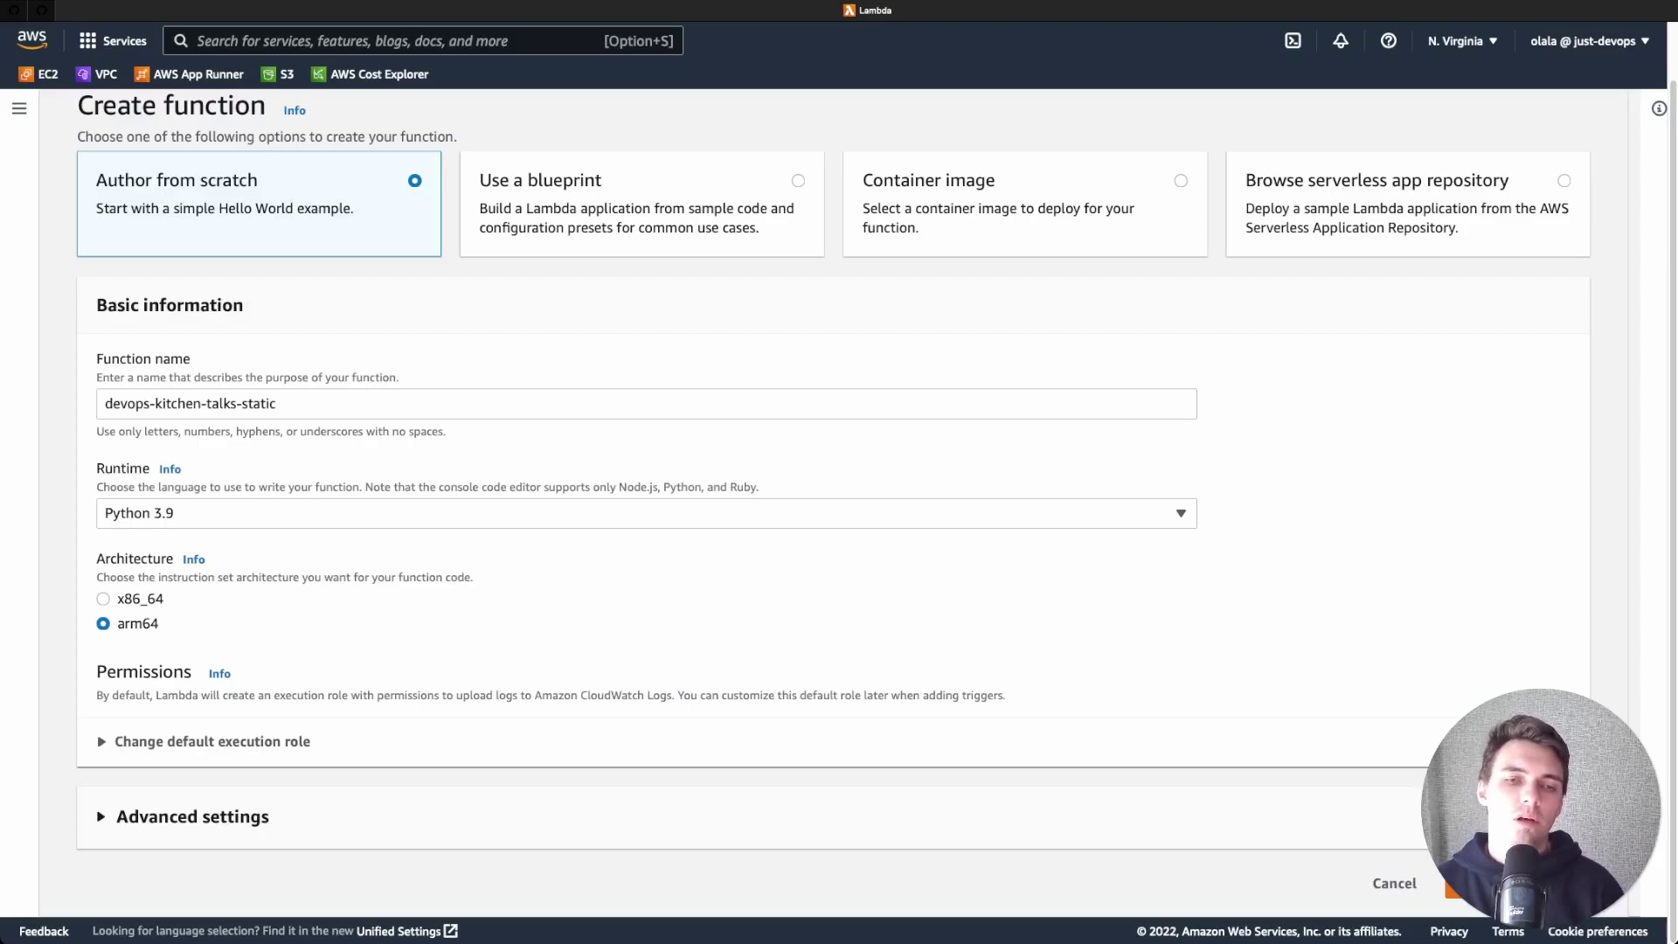
pyautogui.click(103, 599)
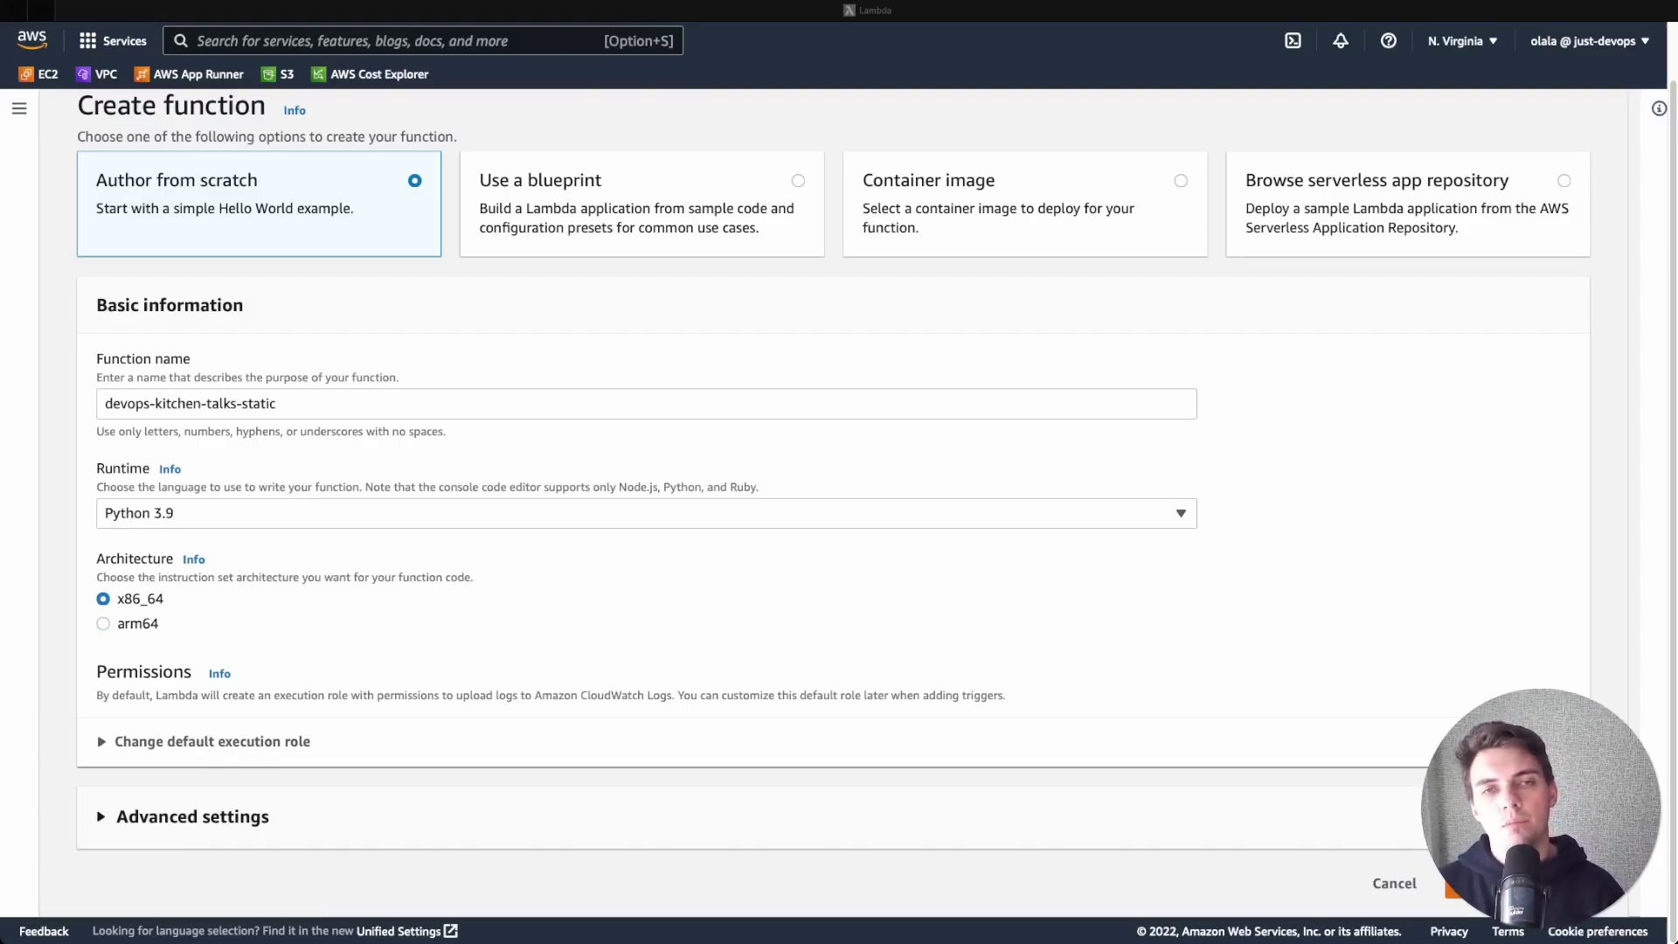
pyautogui.click(103, 623)
pyautogui.click(213, 741)
pyautogui.scroll(-3, 213, 741)
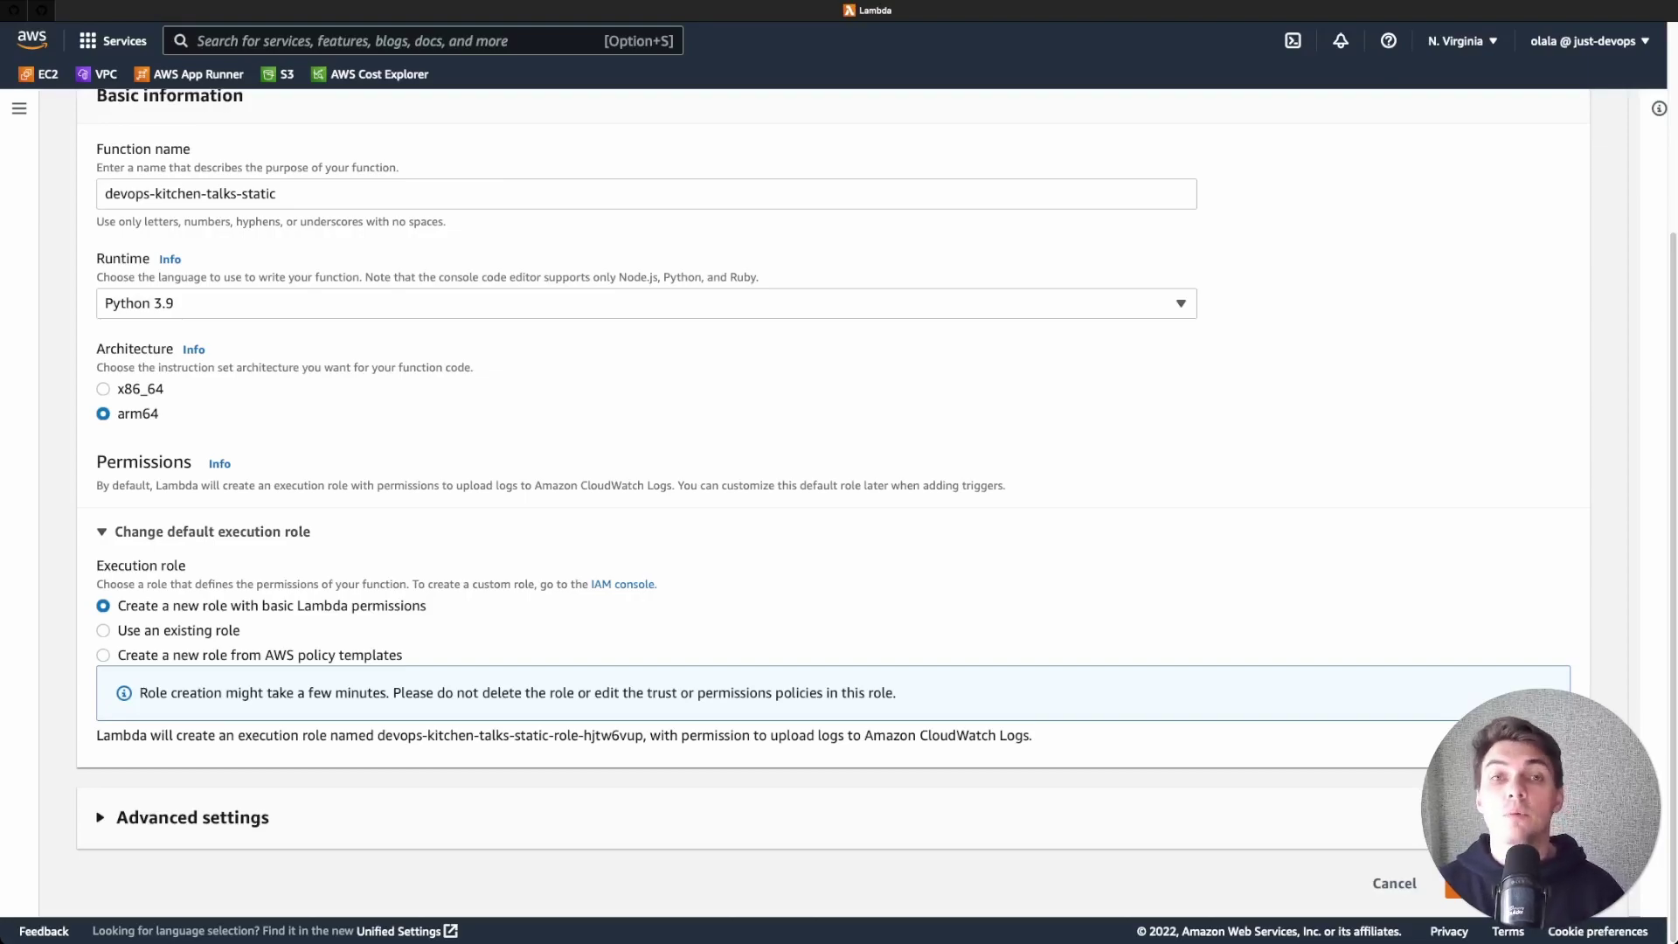
# Under Advanced settings, enable a function URL with auth type NONE.
pyautogui.click(192, 817)
pyautogui.scroll(-4, 193, 817)
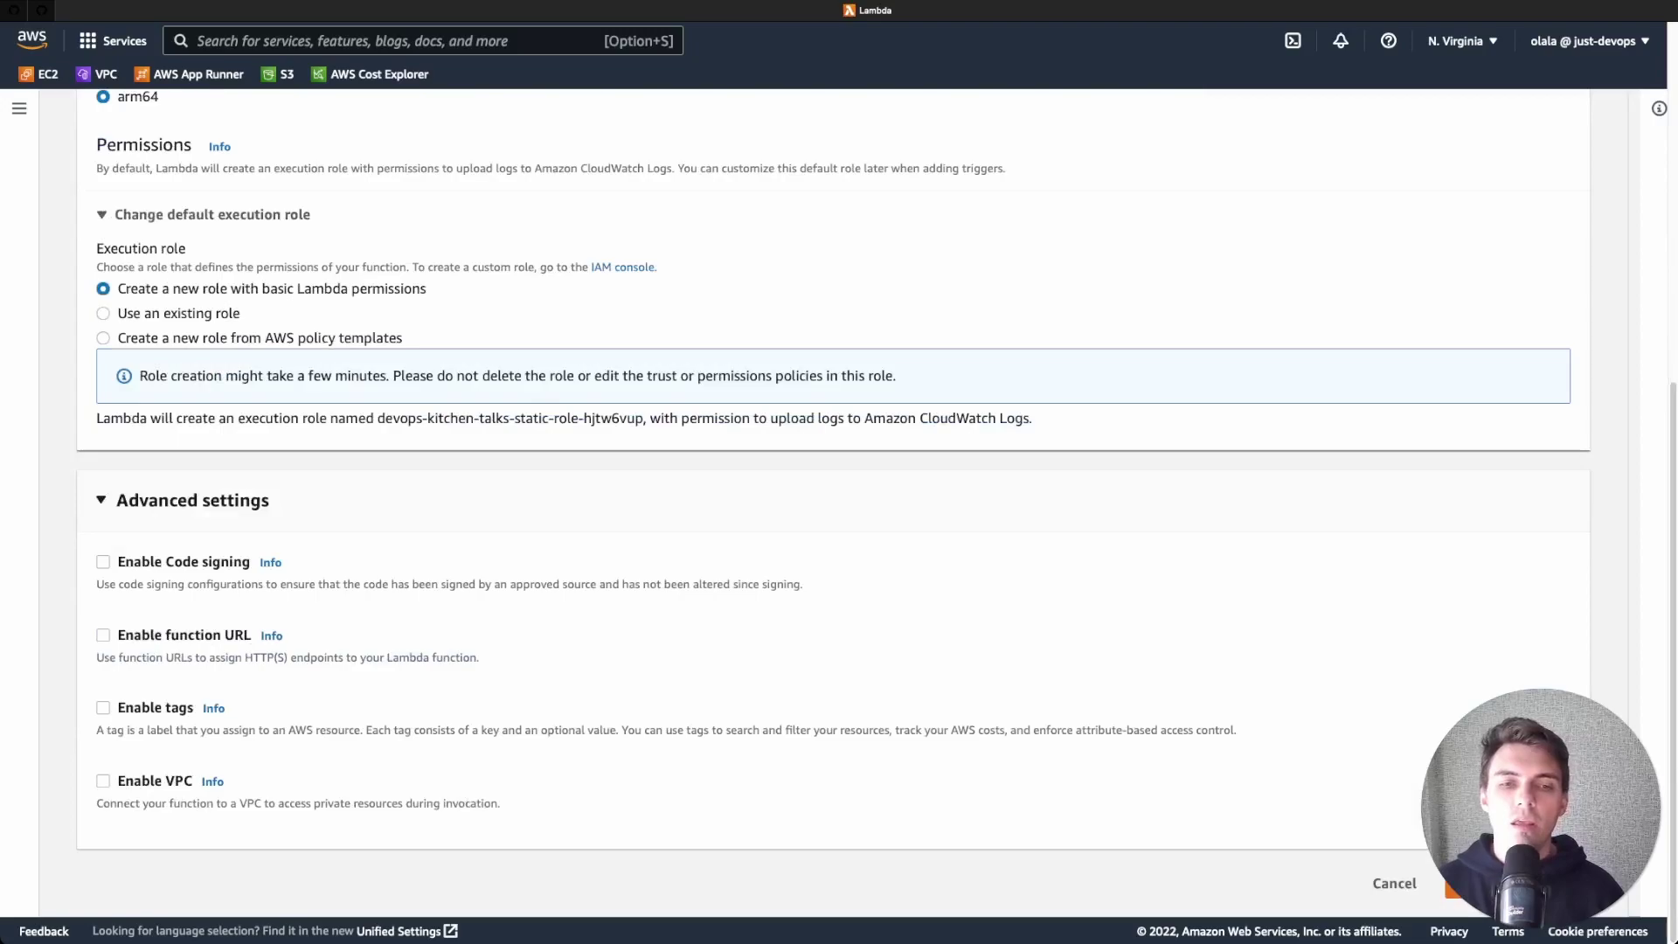
pyautogui.moveTo(117, 501); pyautogui.dragTo(270, 501)
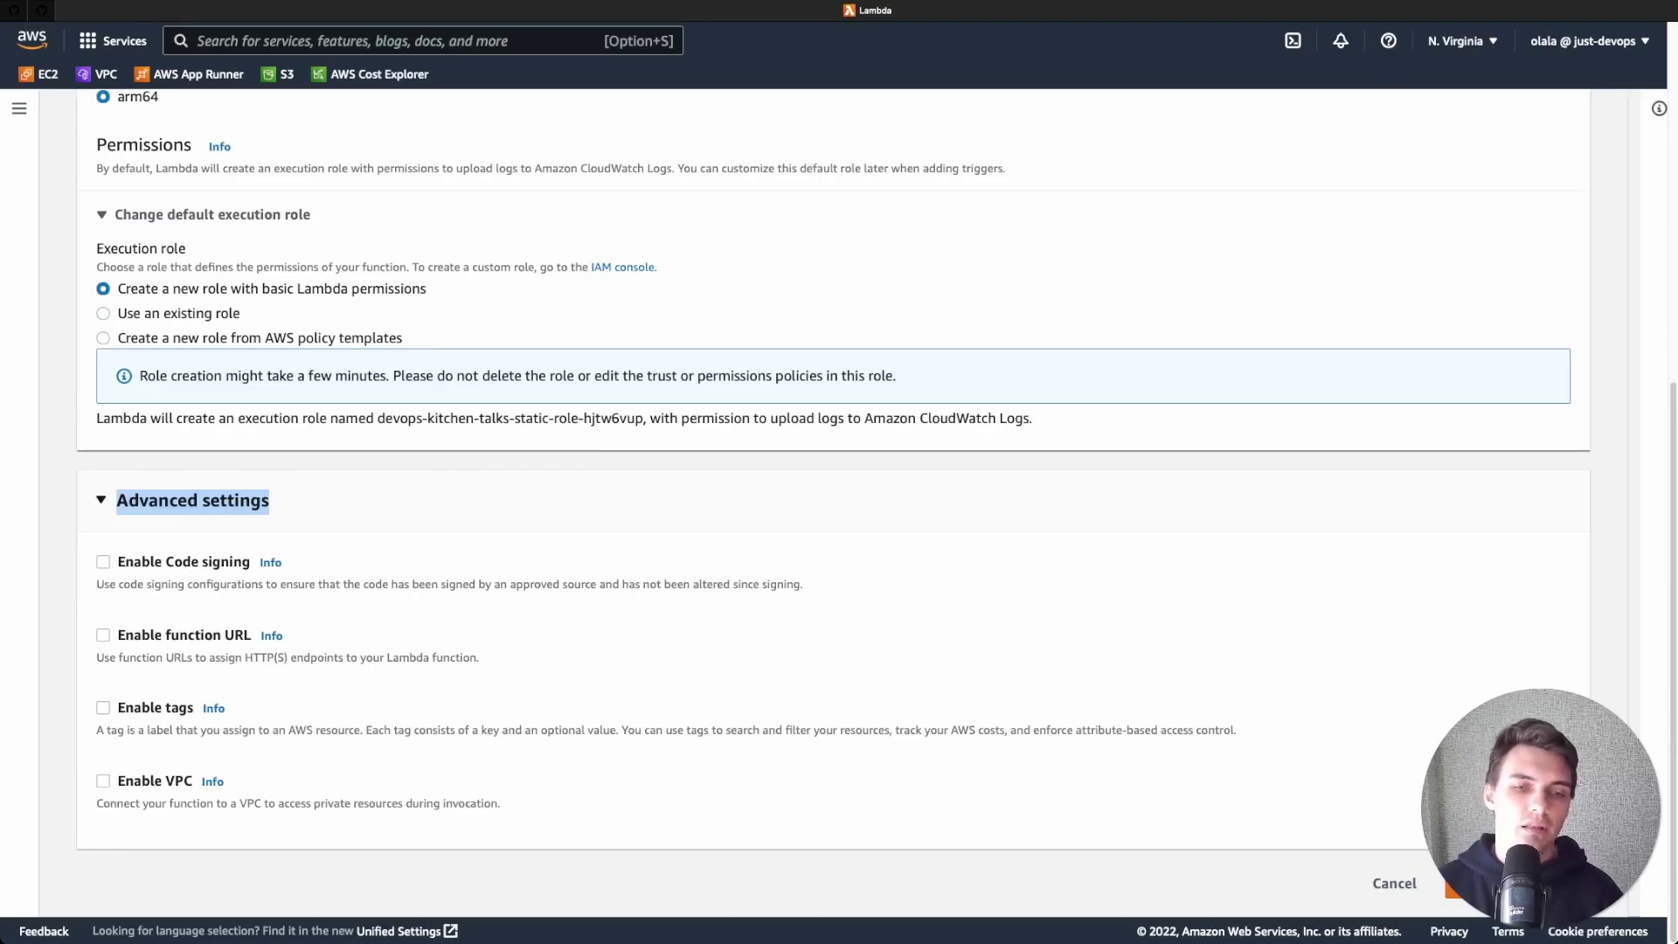
pyautogui.click(103, 635)
pyautogui.scroll(-3, 104, 636)
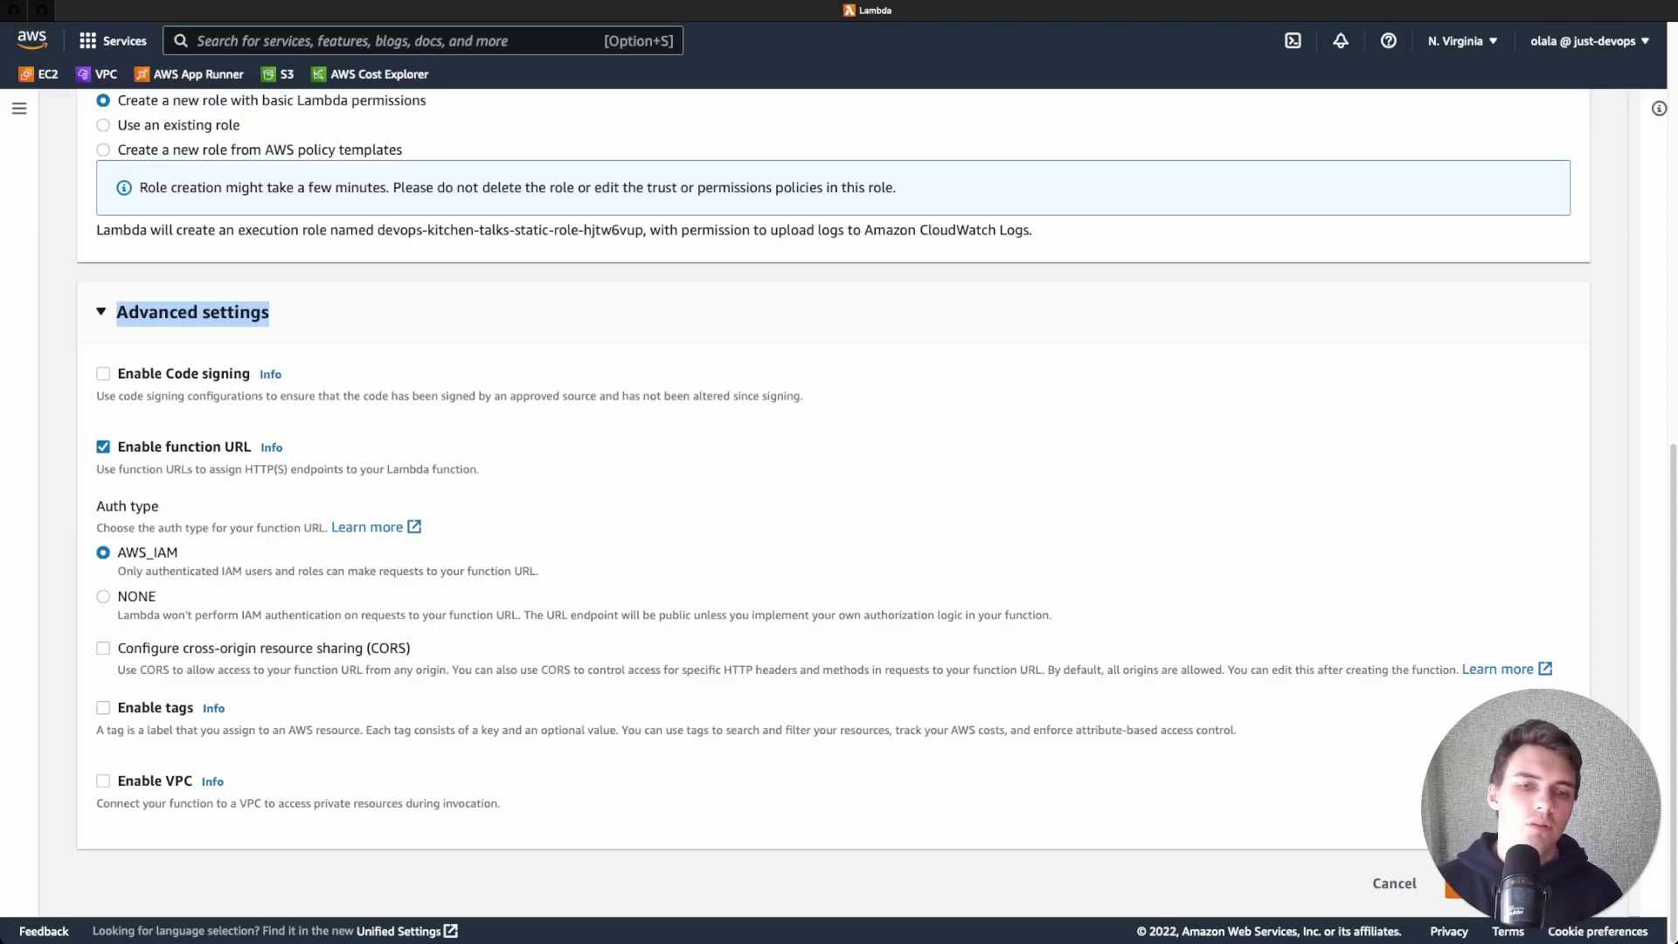
pyautogui.click(103, 597)
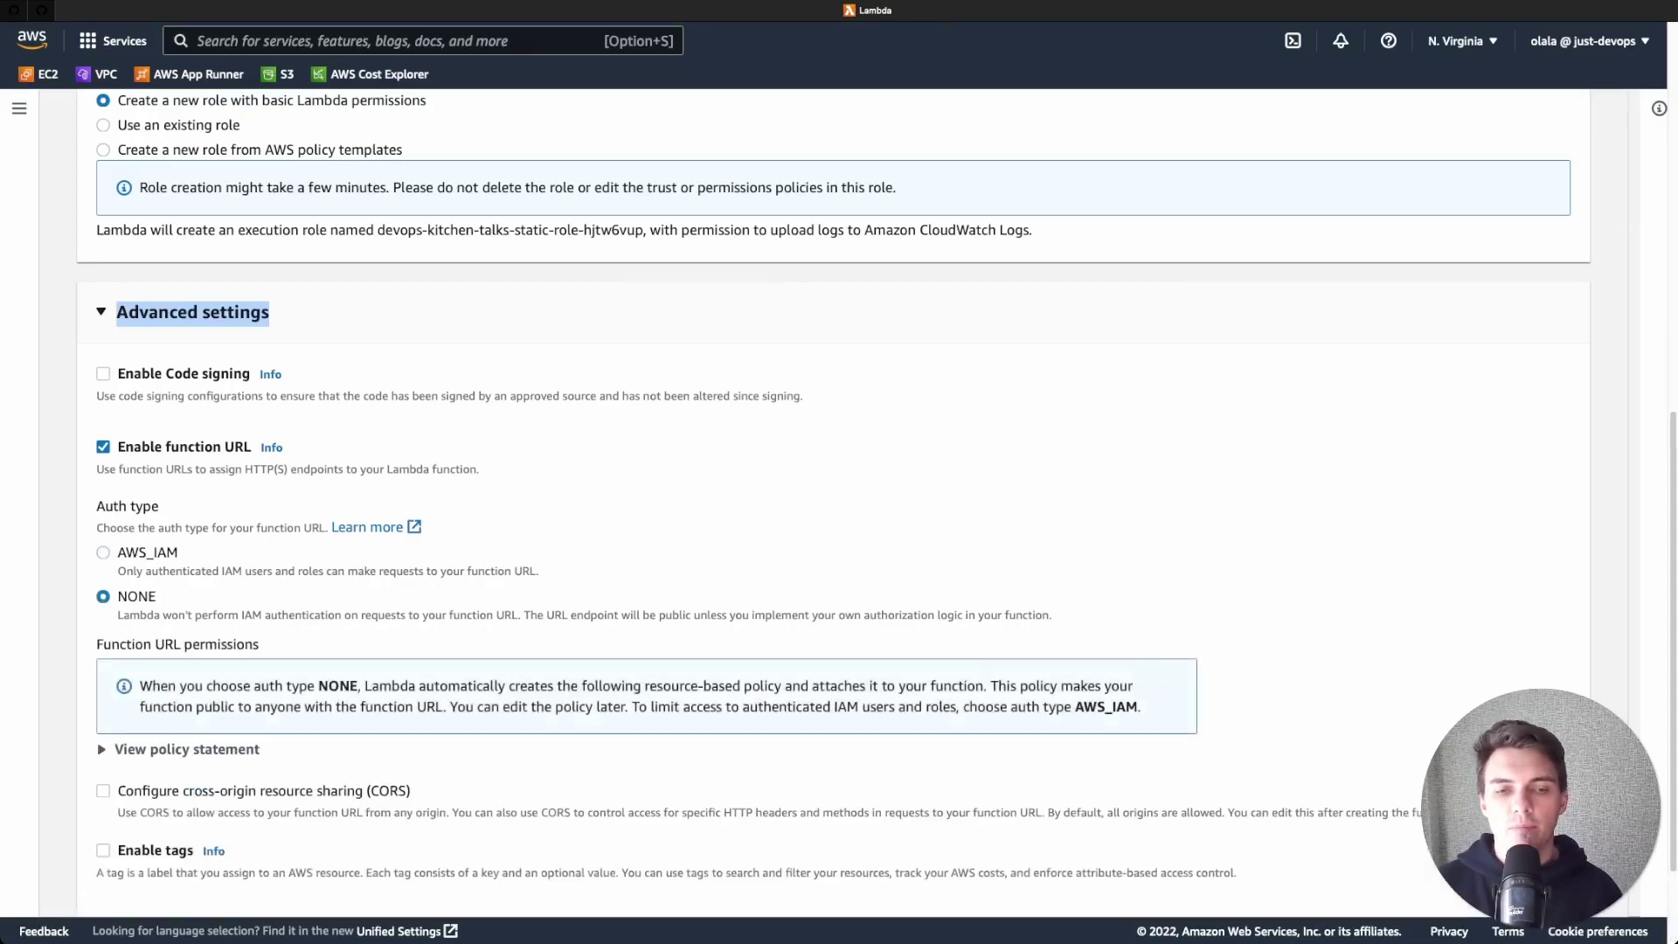
pyautogui.scroll(-1, 833, 503)
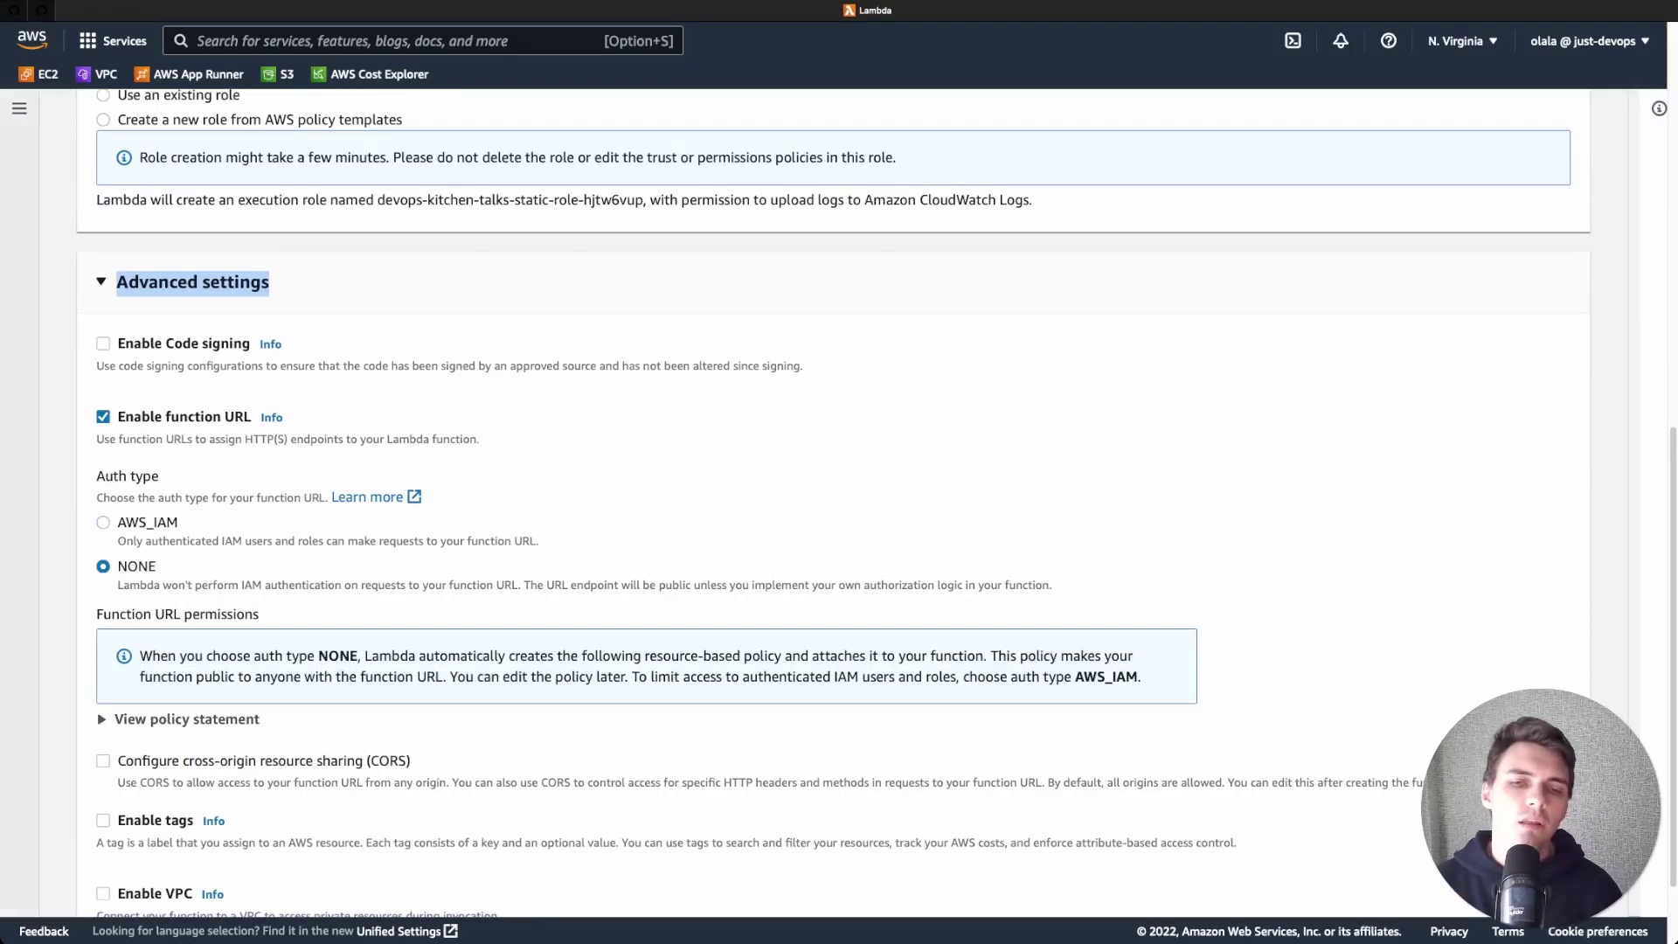
pyautogui.scroll(-3, 839, 525)
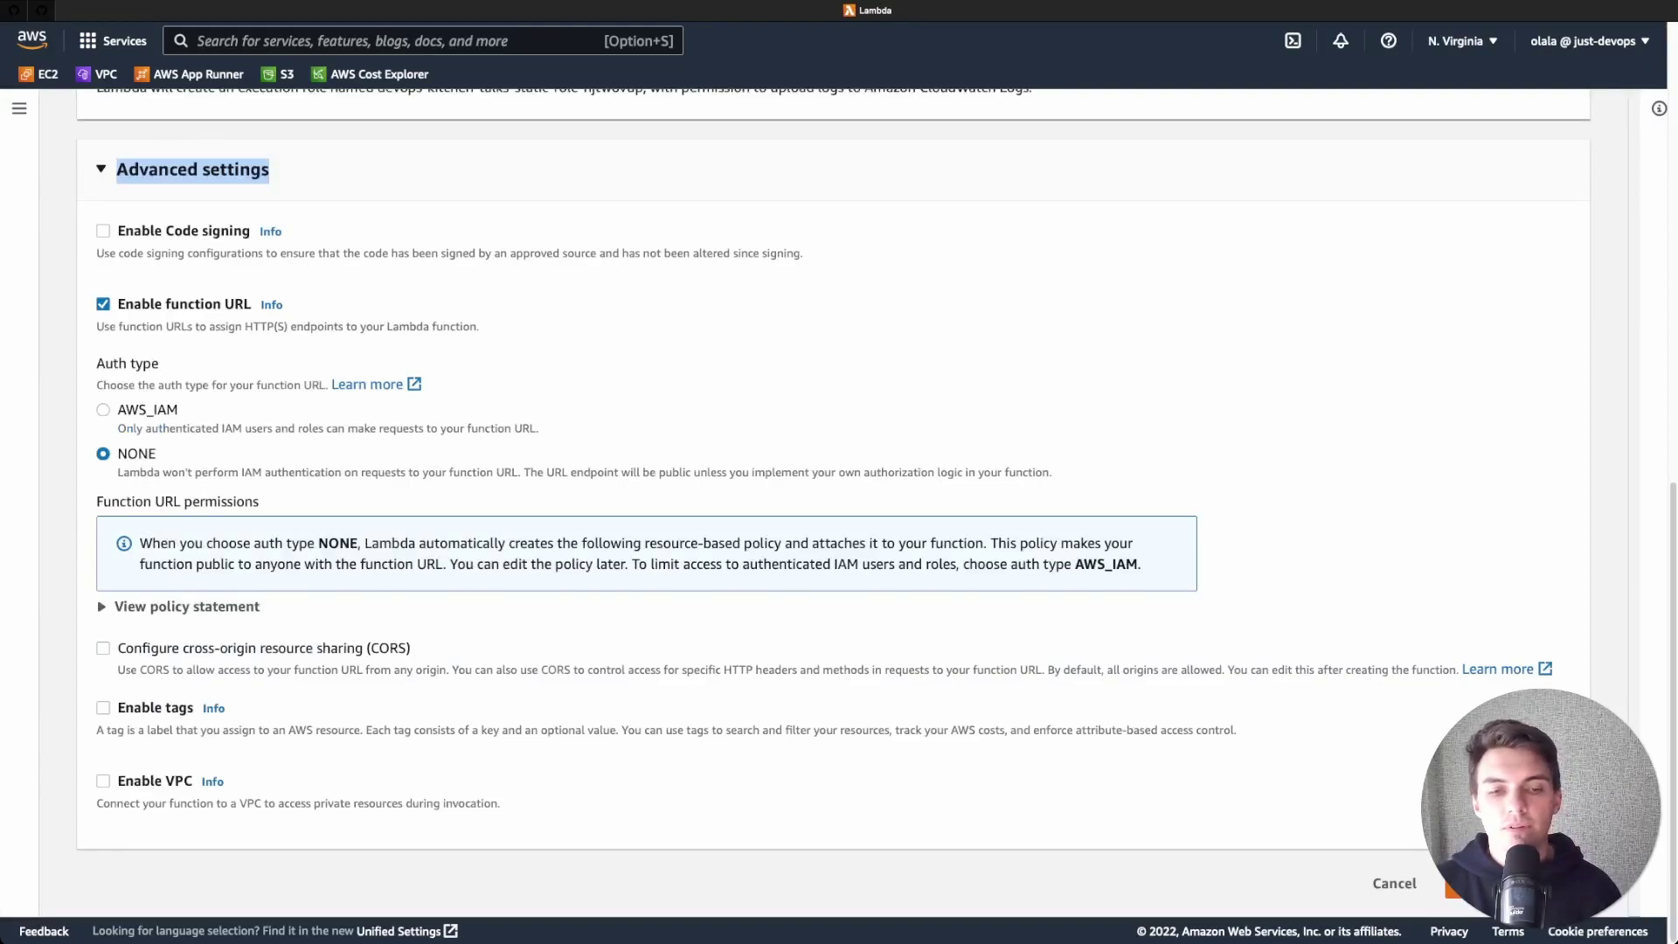
# Leave tags disabled and create the devops-kitchen-talks-static function.
pyautogui.click(103, 707)
pyautogui.click(103, 708)
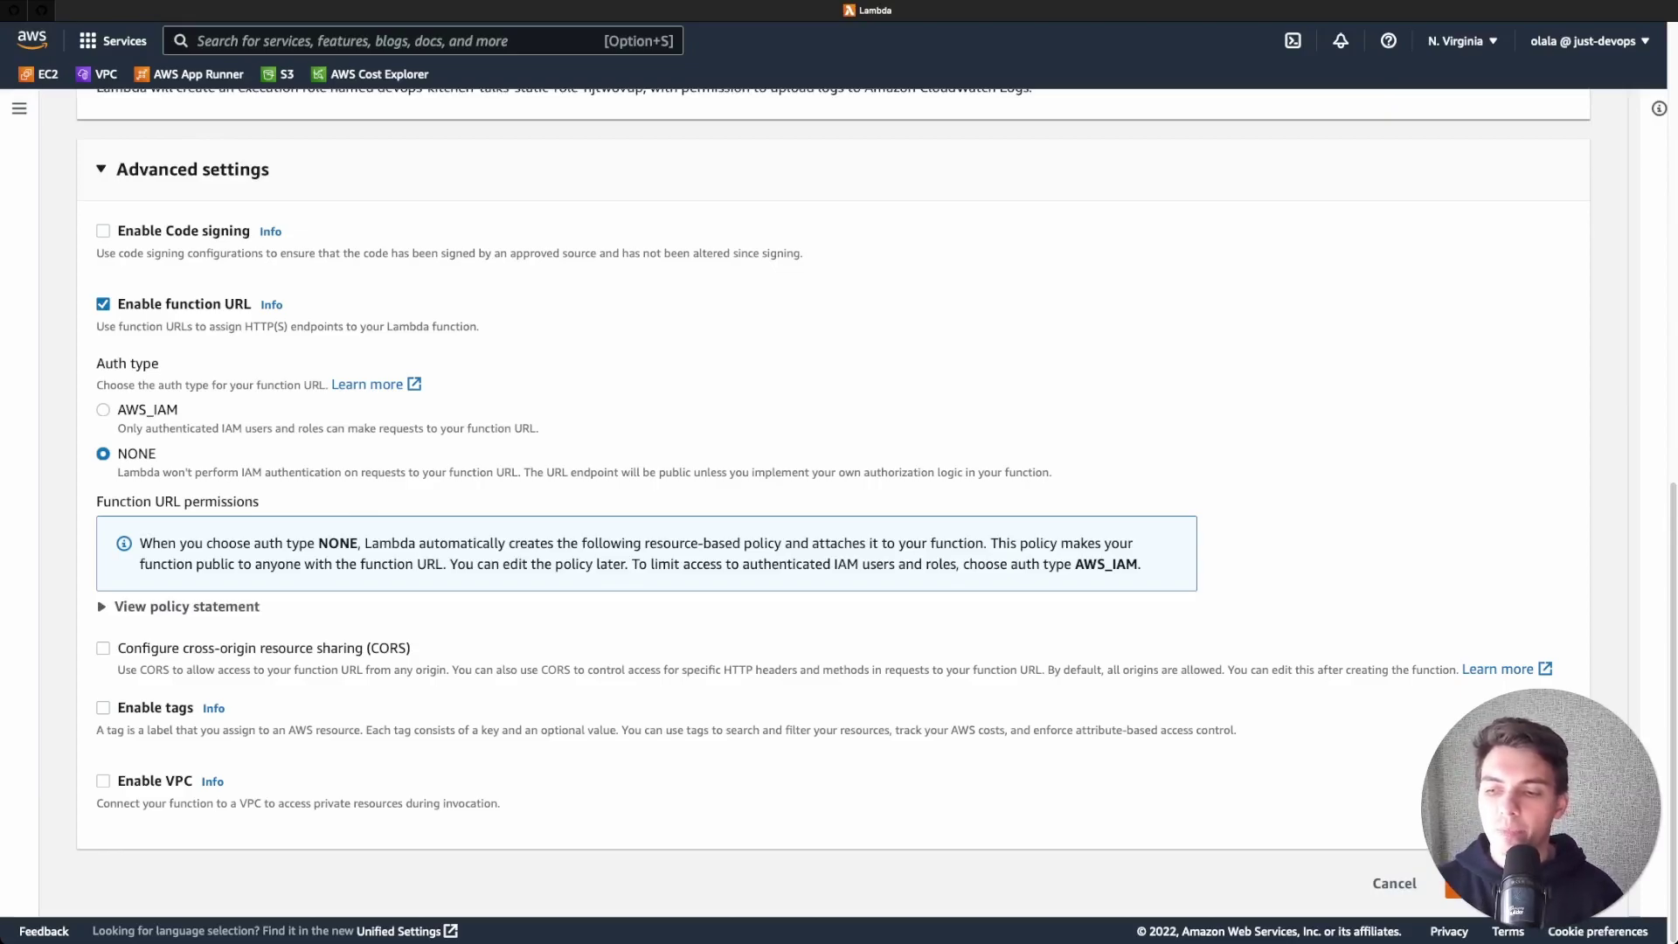
pyautogui.click(1519, 883)
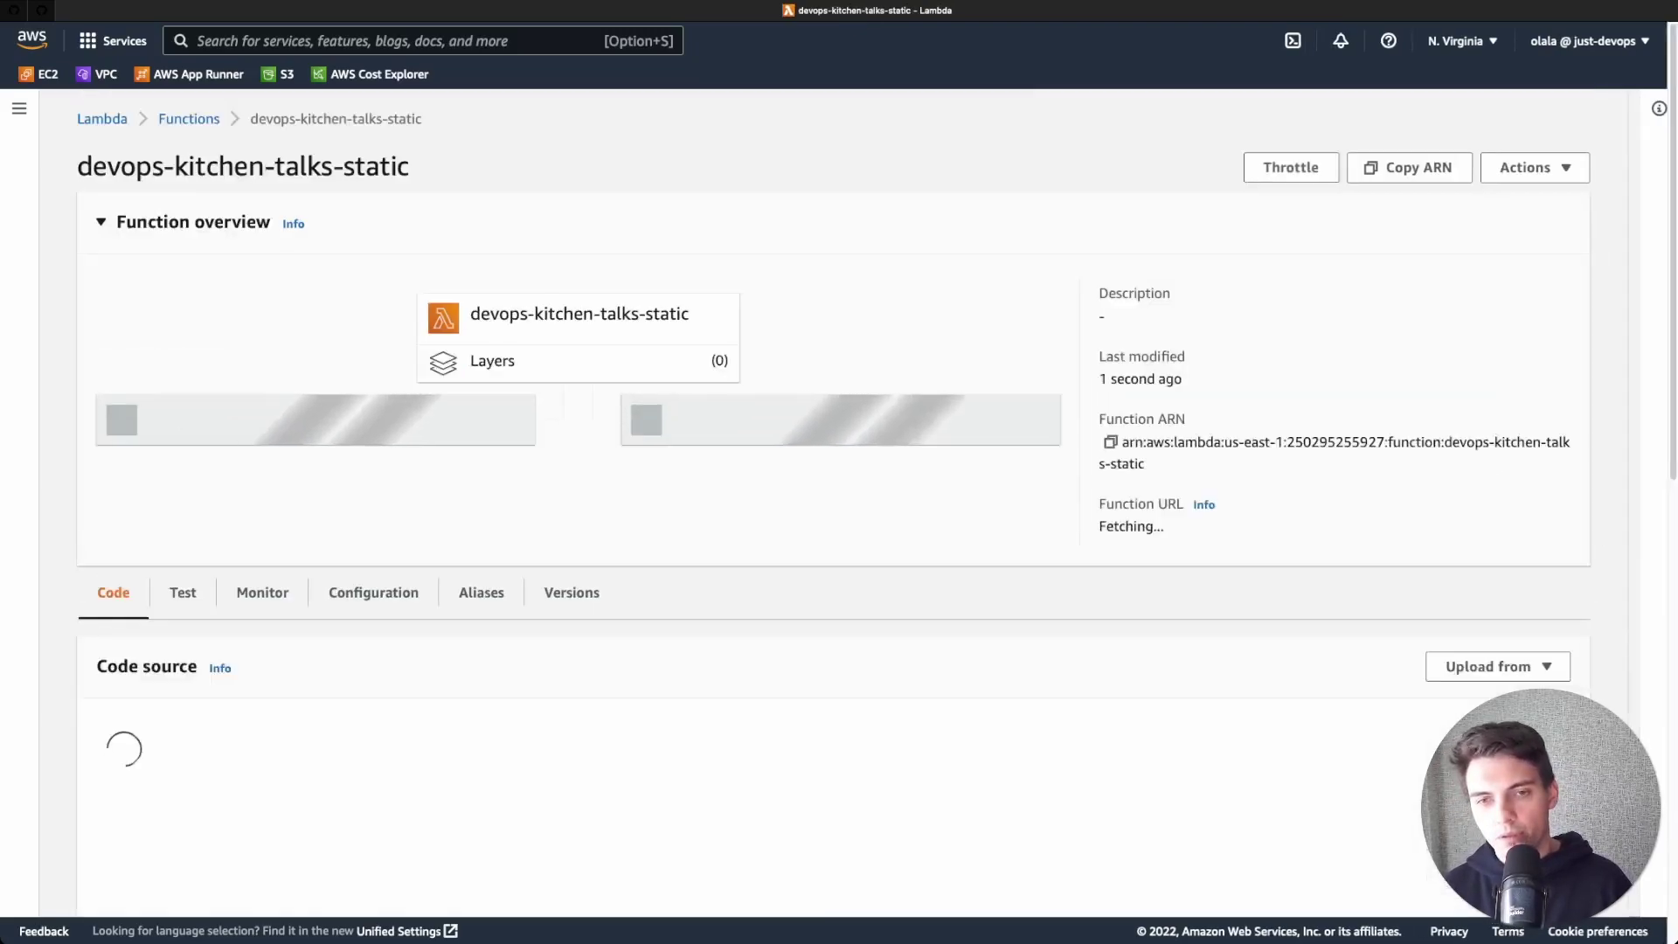
# Review the default handler in lambda_function.py returning 'Hello from Lambda!'.
pyautogui.scroll(-8, 576, 524)
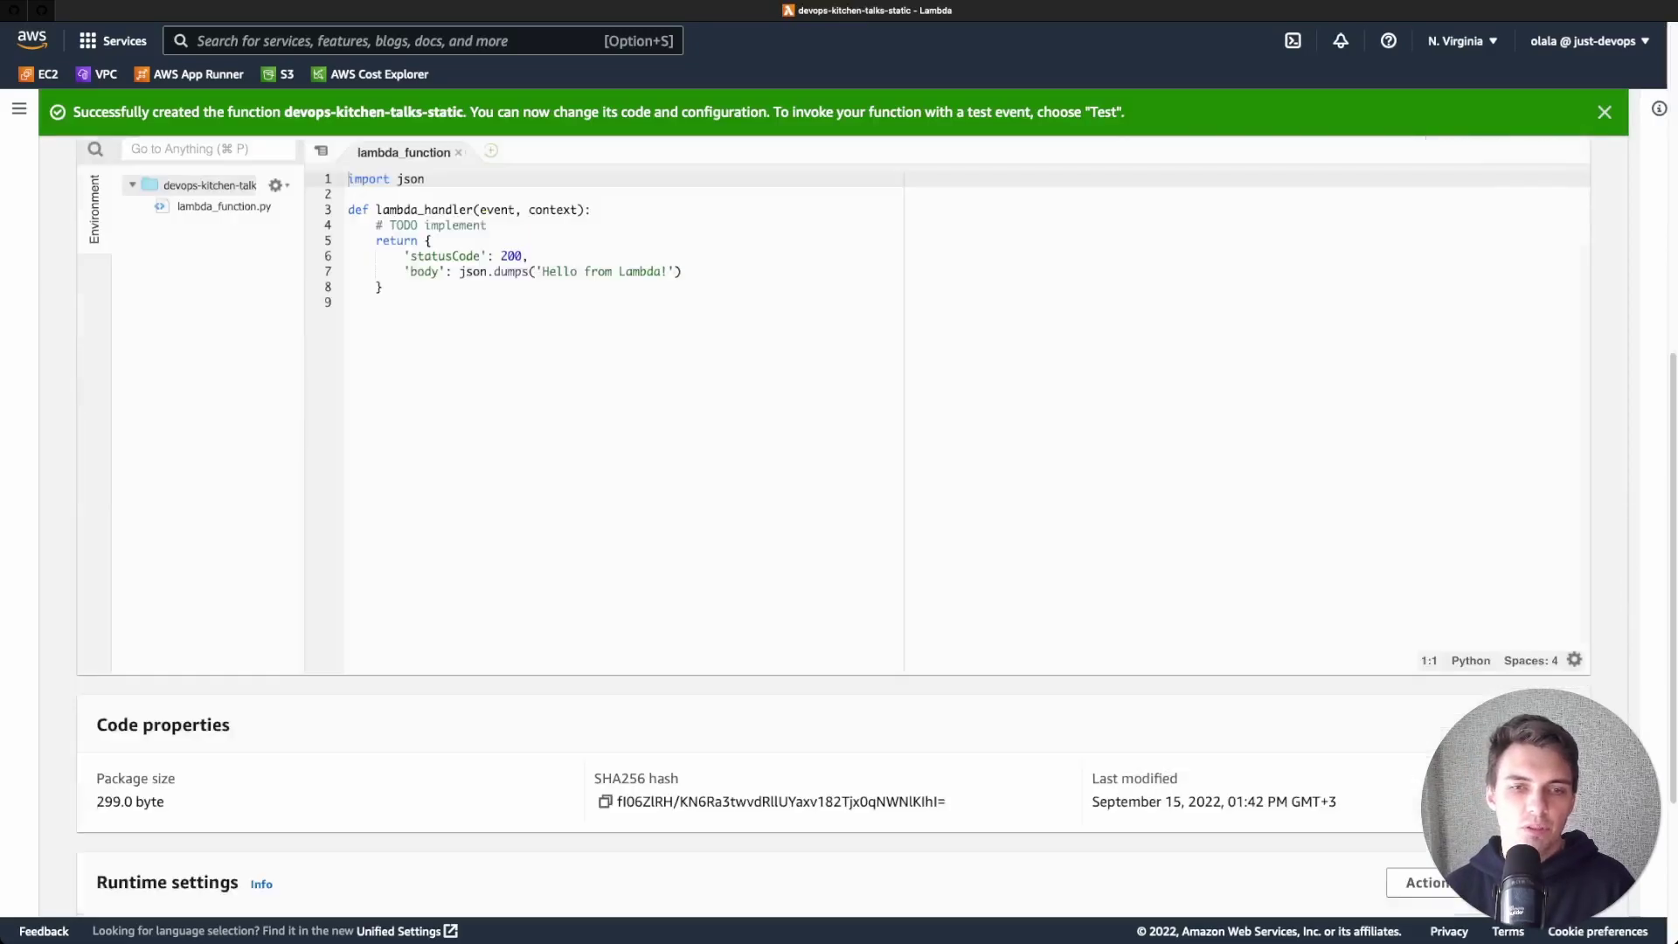
pyautogui.scroll(2, 577, 524)
pyautogui.moveTo(384, 461); pyautogui.dragTo(529, 429)
pyautogui.moveTo(403, 445); pyautogui.dragTo(570, 443)
pyautogui.click(683, 444)
pyautogui.click(572, 443)
pyautogui.scroll(6, 572, 444)
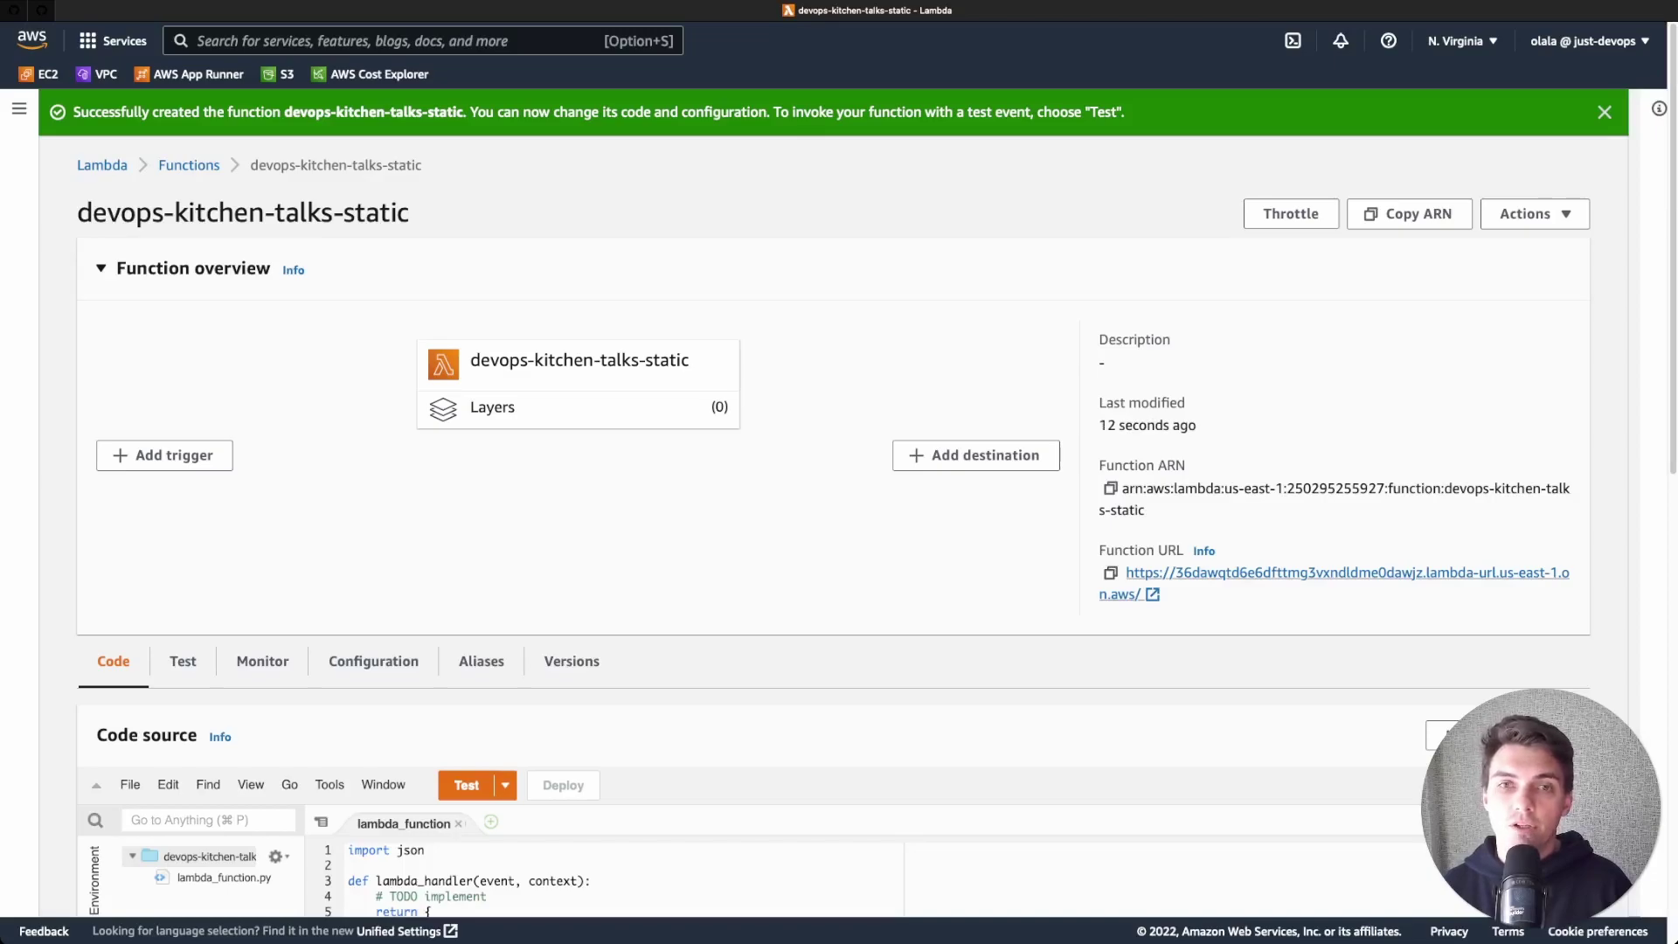
# Test the function URL in a new tab, then return to the code.
pyautogui.keyDown('super'); pyautogui.click(1346, 573); pyautogui.keyUp('super')
pyautogui.click(1272, 11)
pyautogui.press('super+a')
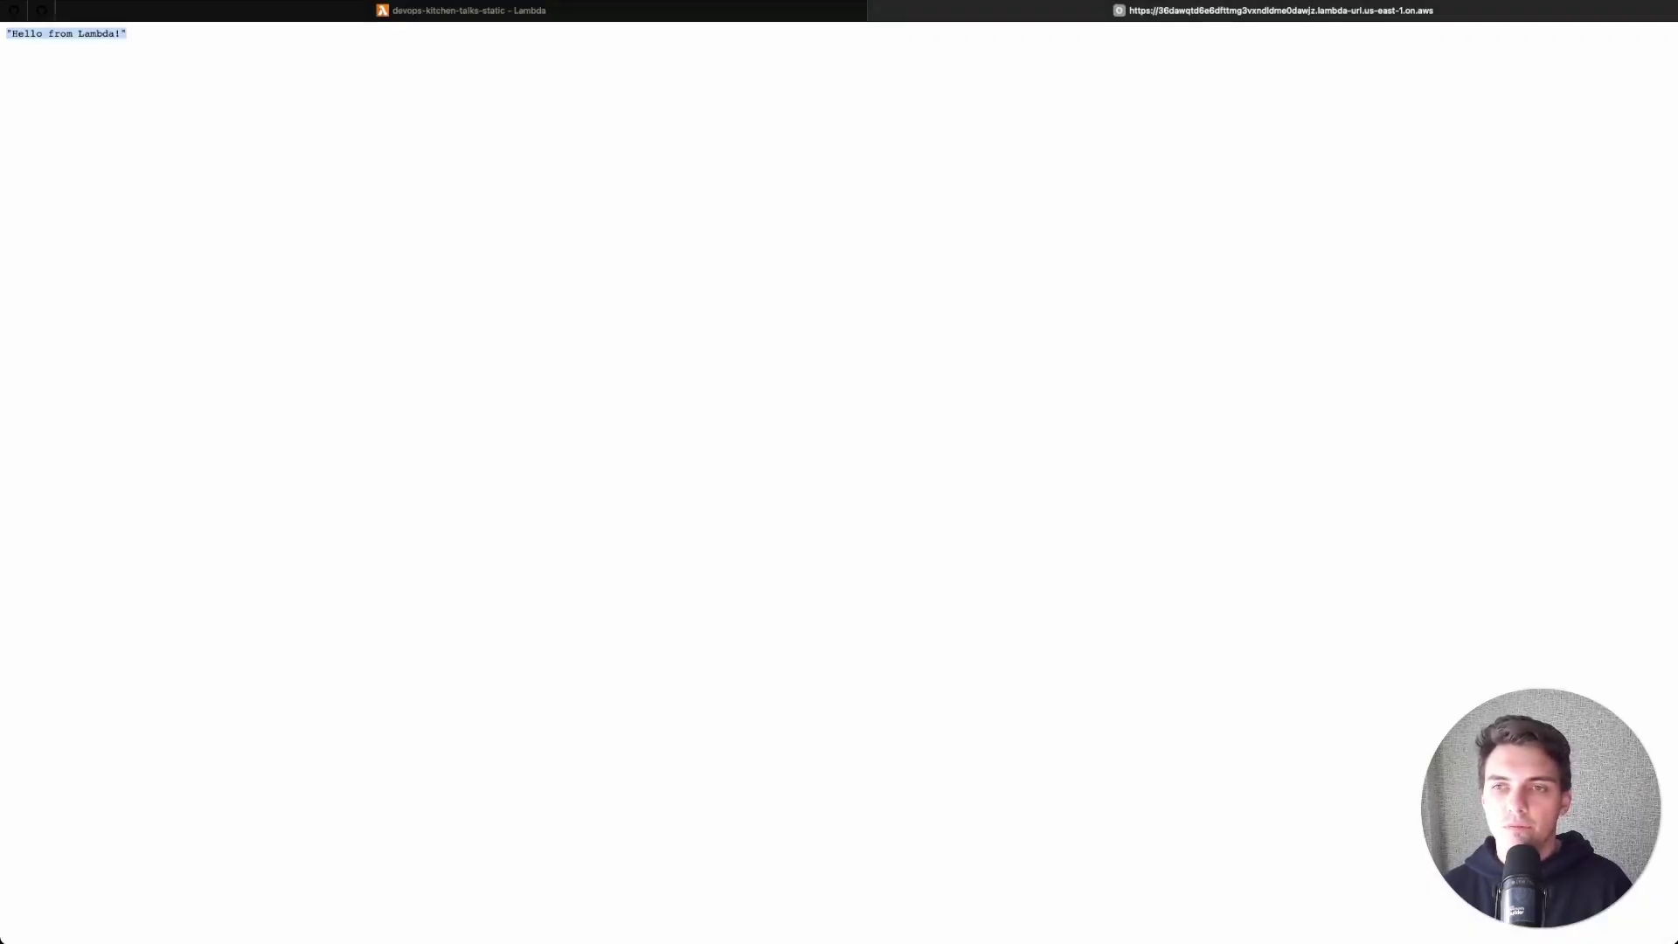
pyautogui.press('super+w')
pyautogui.scroll(-5, 835, 524)
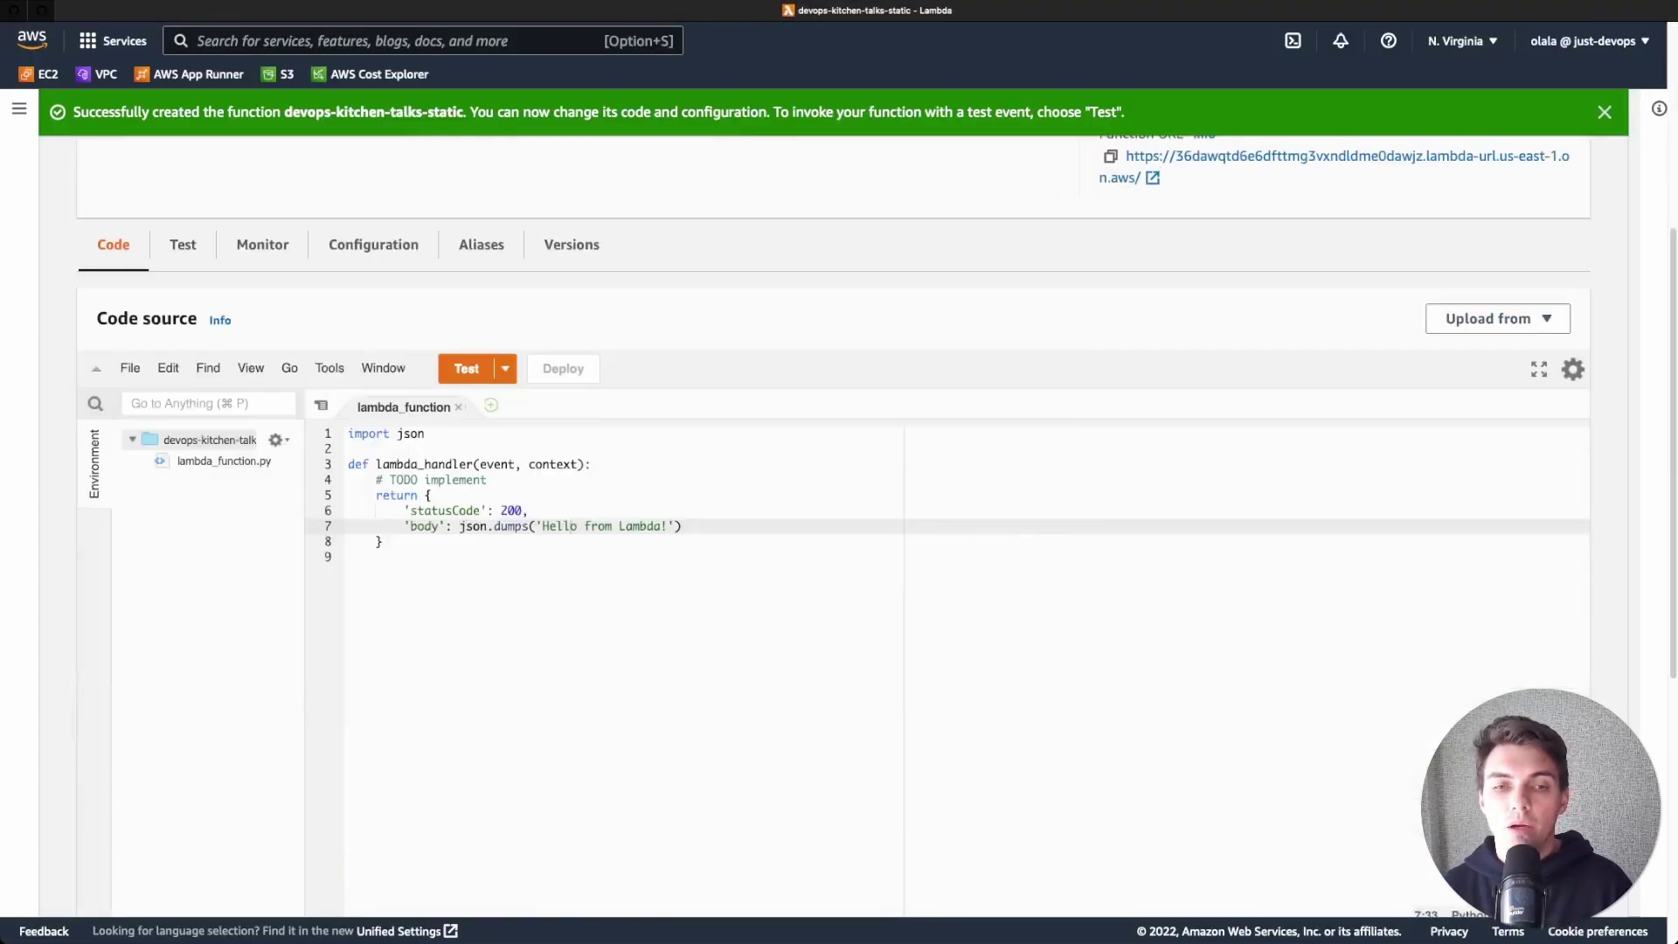
pyautogui.click(572, 558)
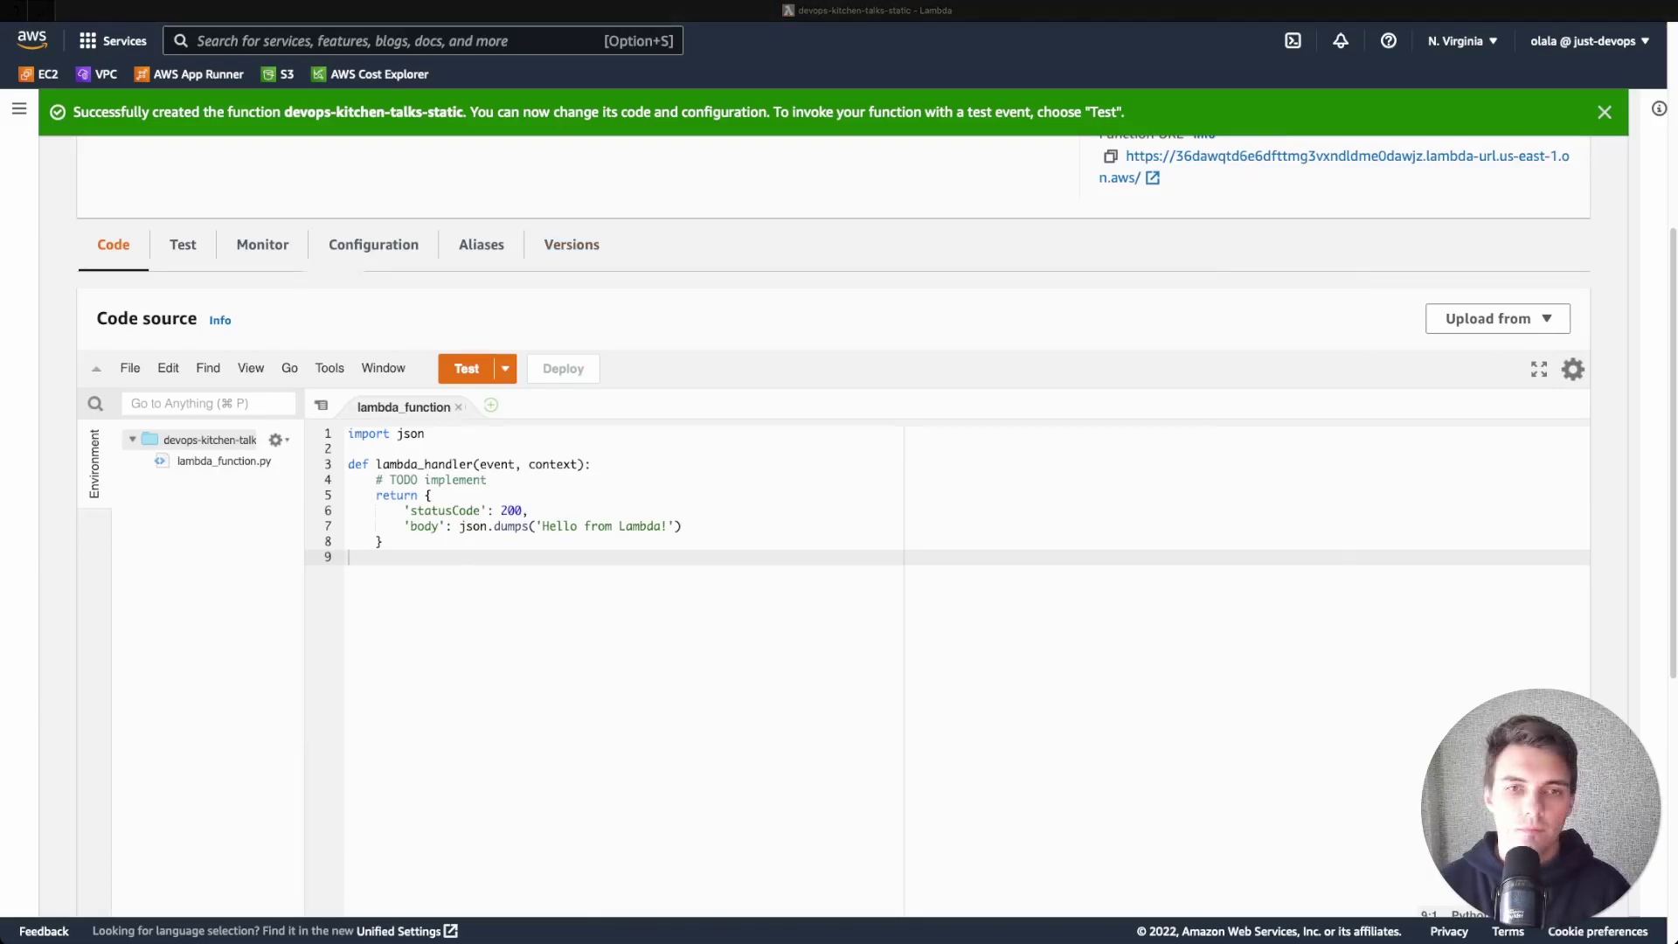
# Preview lambda_function.py and README.md in the 04-Lambda folder.
pyautogui.hotkey('ctrl', 'Right')
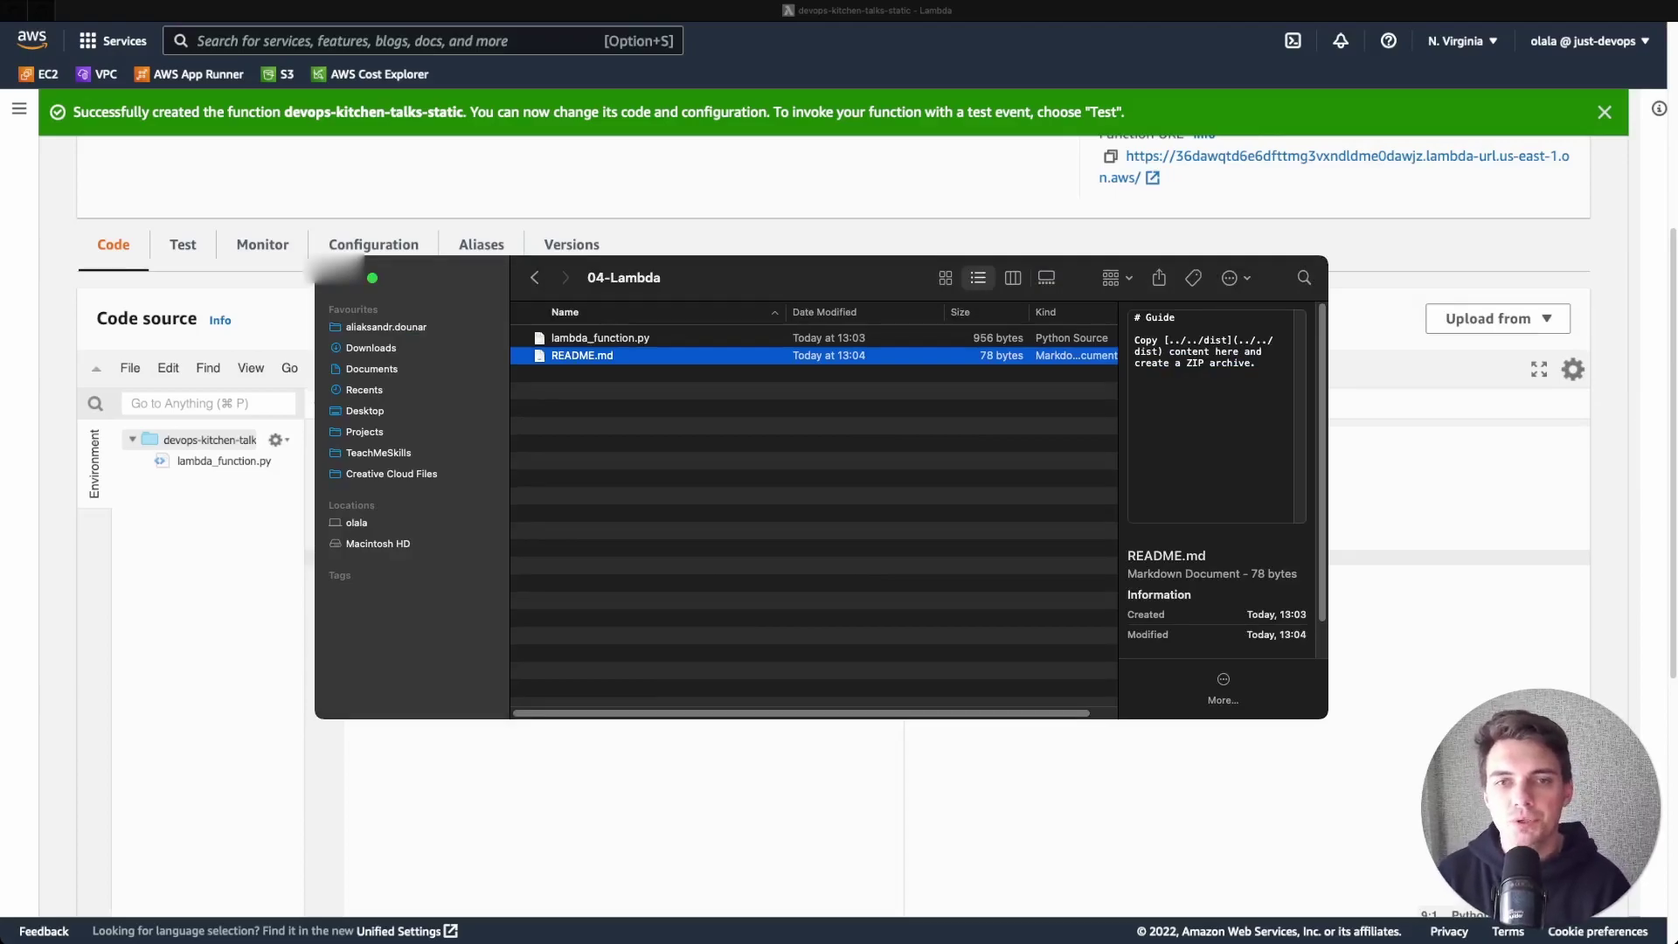
pyautogui.click(599, 338)
pyautogui.scroll(-5, 1210, 416)
pyautogui.scroll(5, 1210, 416)
pyautogui.click(813, 490)
pyautogui.click(582, 356)
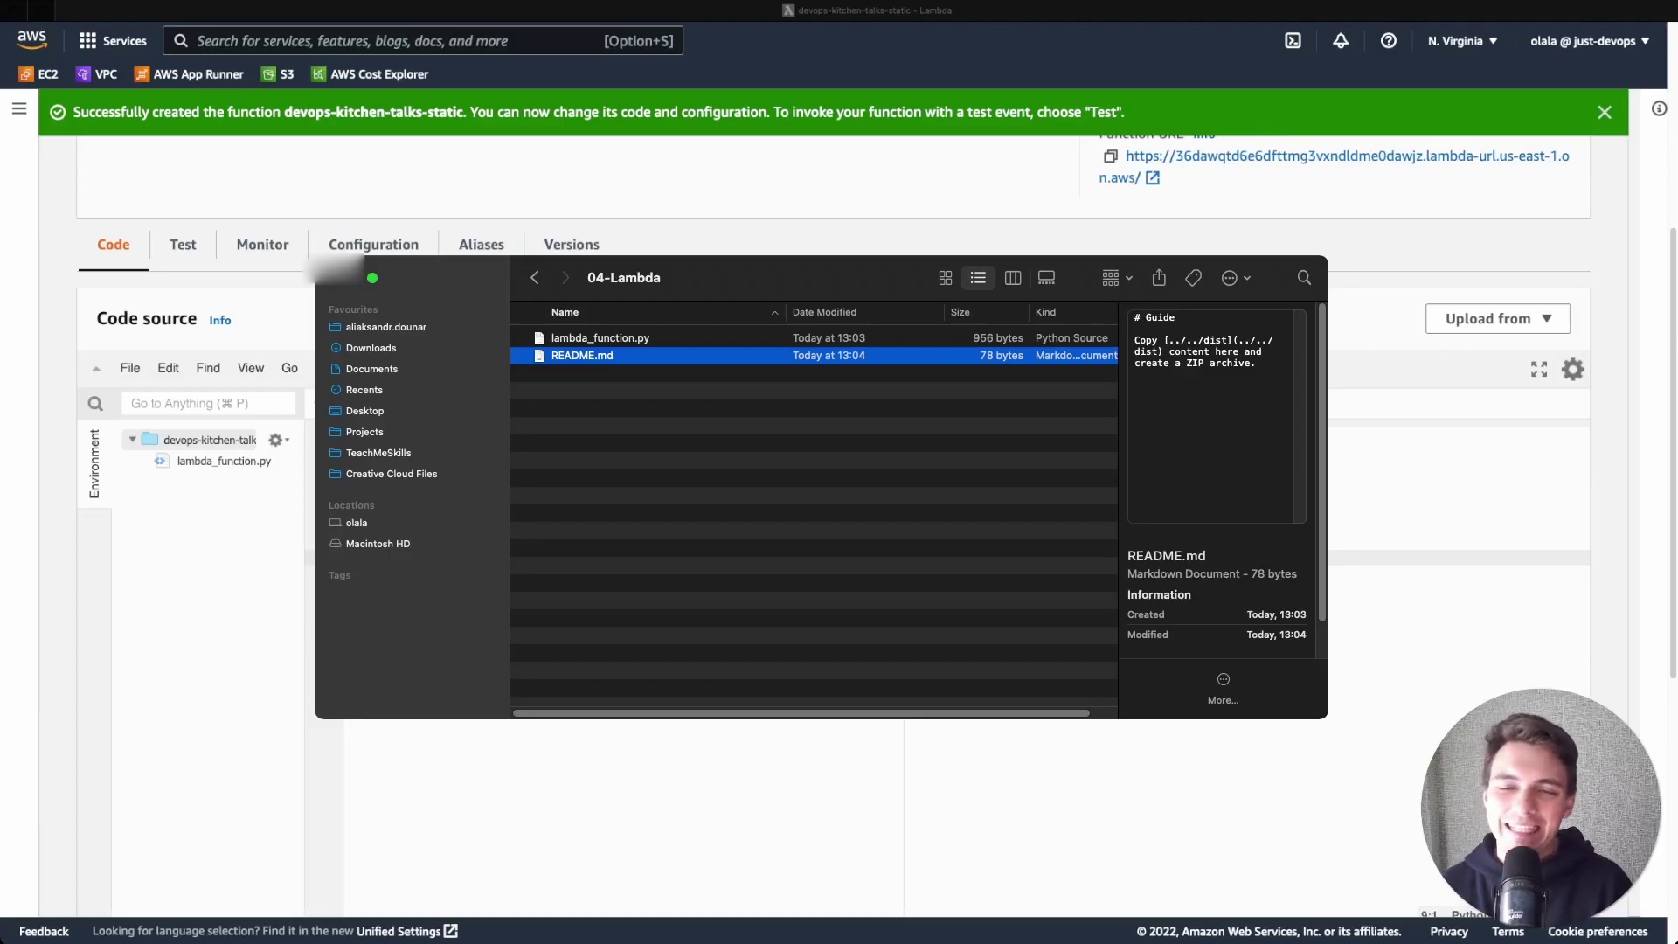
# Copy the dist folder from two levels up into 04-Lambda.
pyautogui.press('super+Up')
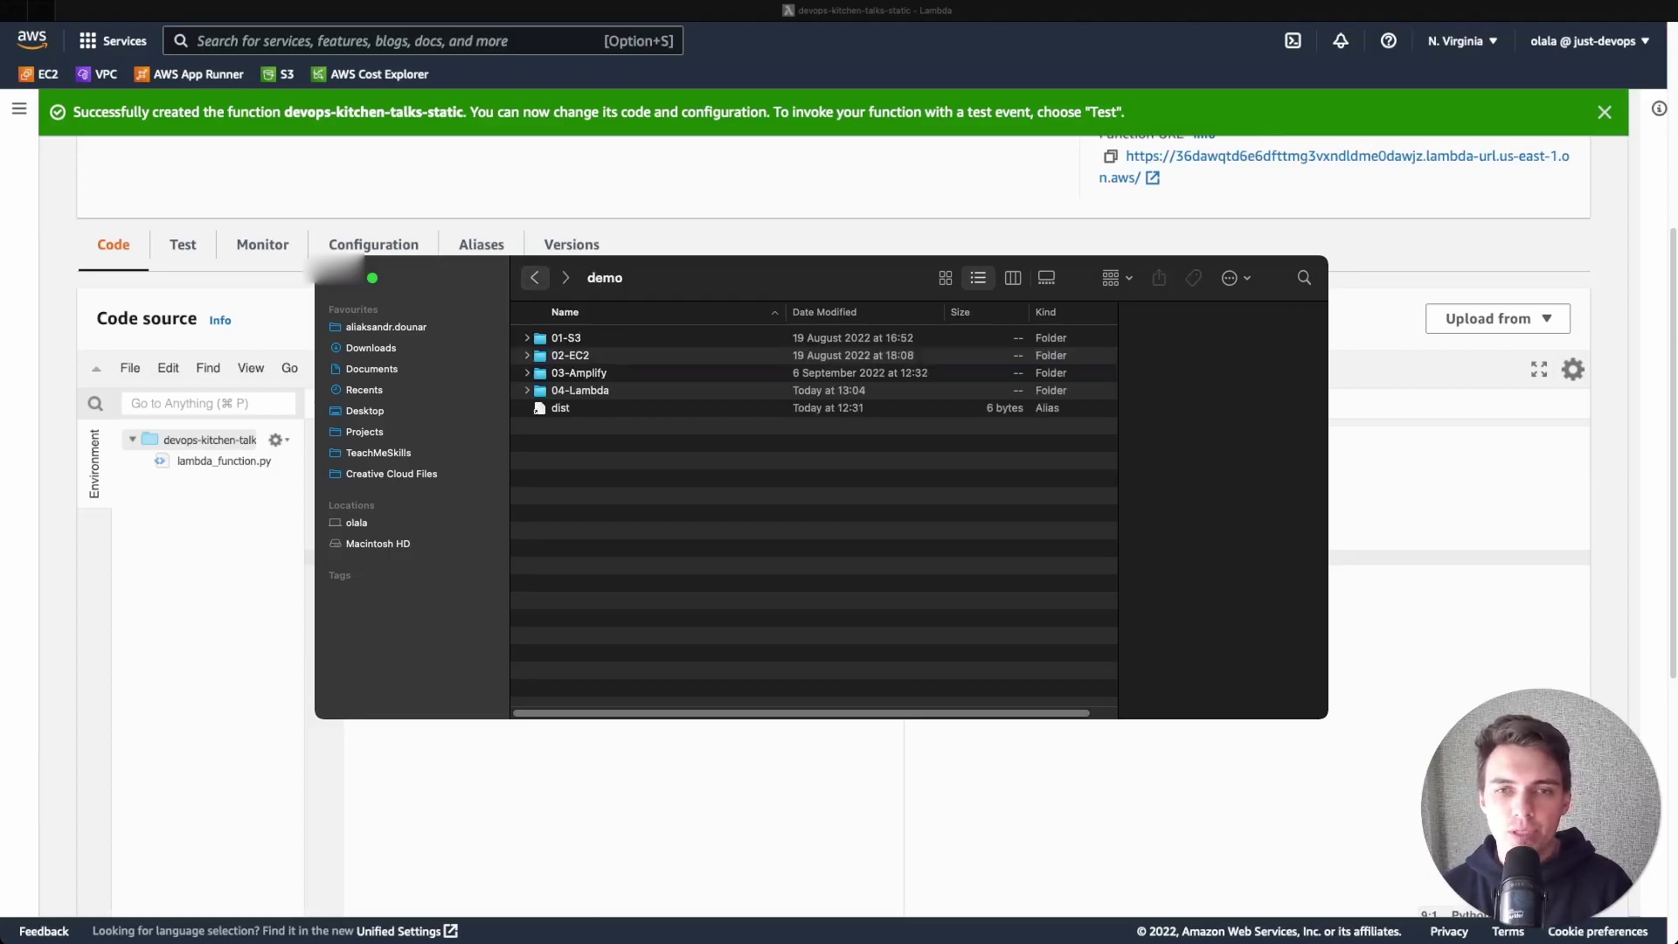
pyautogui.press('super+Up')
pyautogui.press('Down')
pyautogui.press('super+c')
pyautogui.click(565, 278)
pyautogui.click(565, 278)
pyautogui.press('super+v')
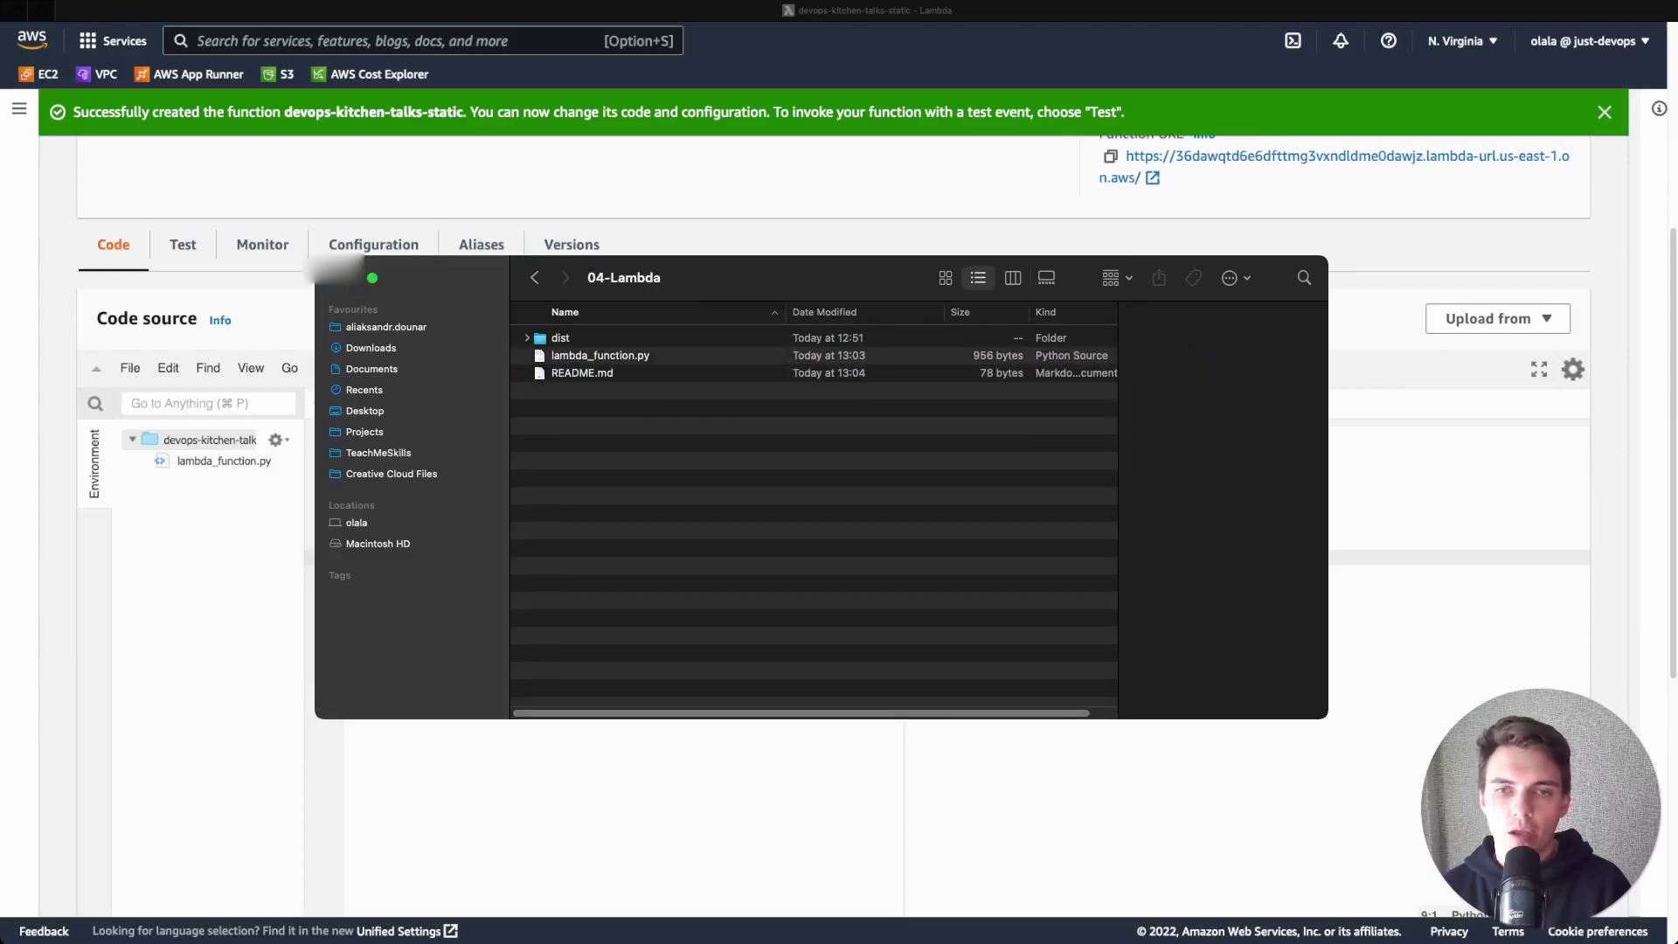
# Compress dist, lambda_function.py and README.md into Archive.zip, then close the window.
pyautogui.press('super+a')
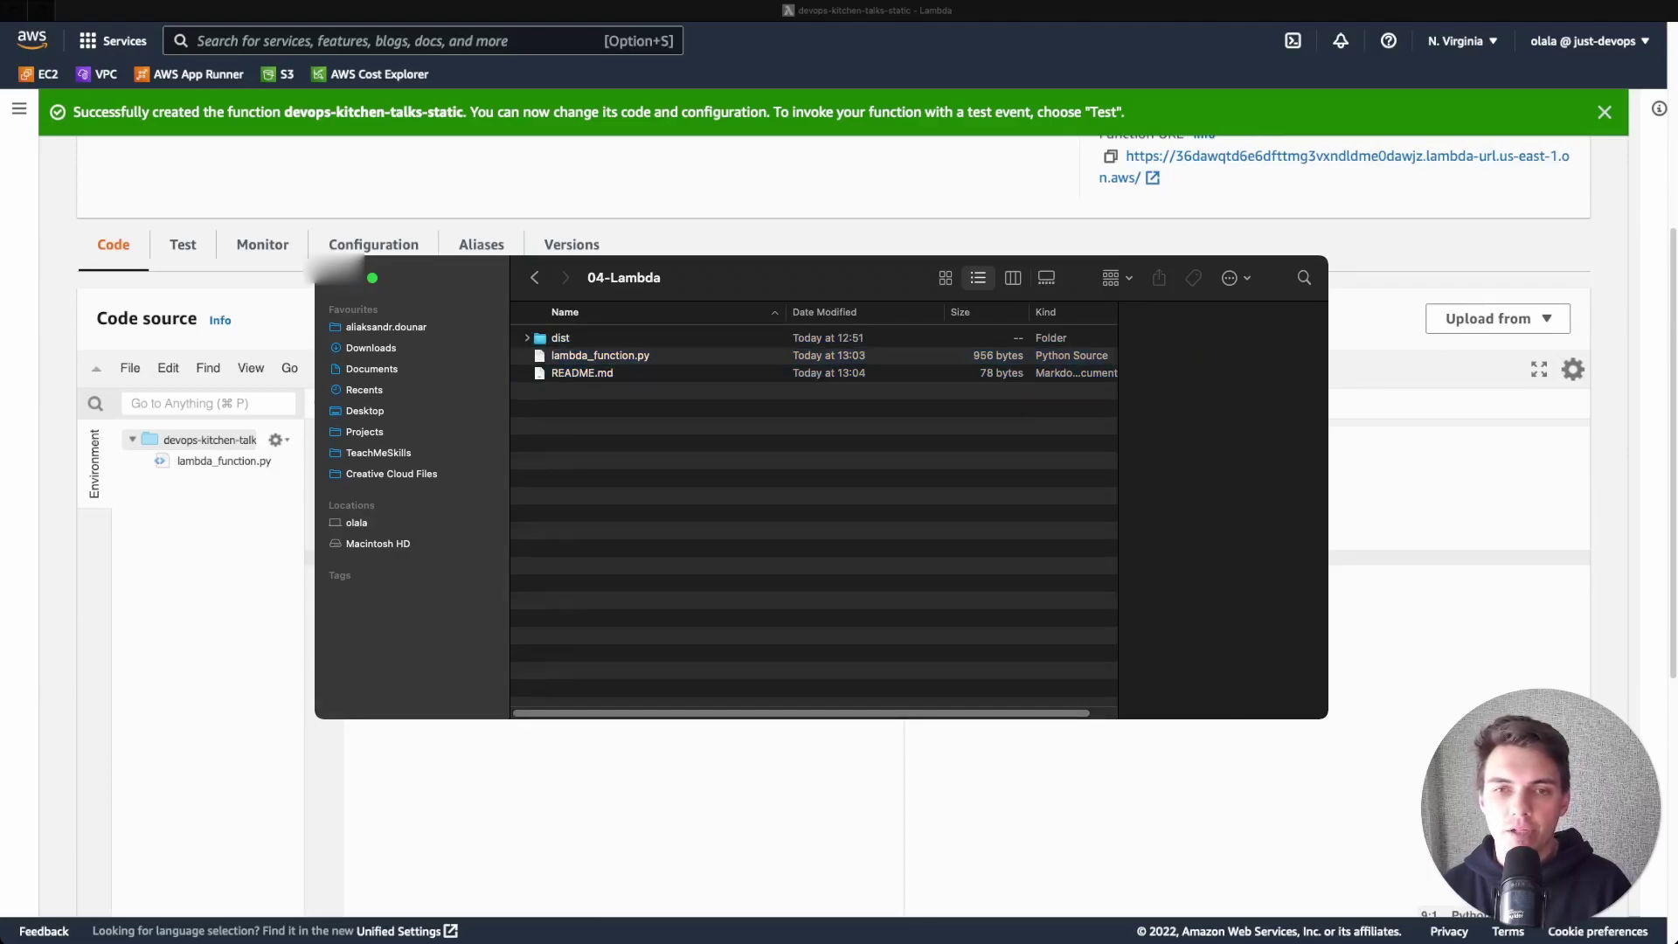
pyautogui.rightClick(599, 355)
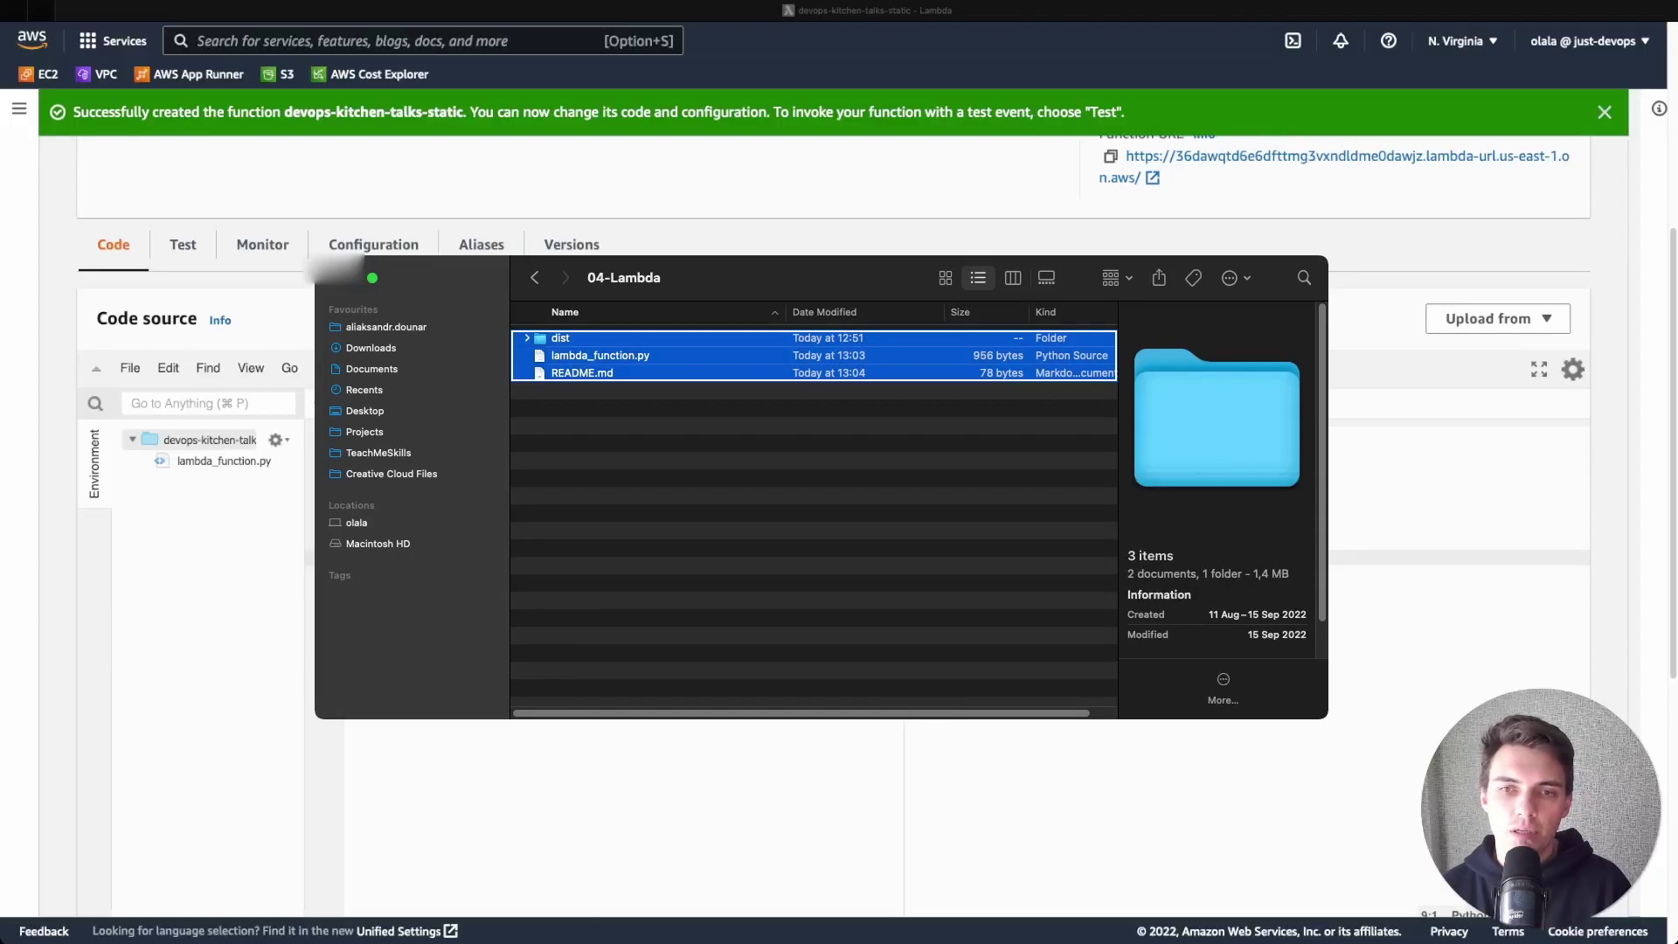
pyautogui.click(651, 477)
pyautogui.click(813, 542)
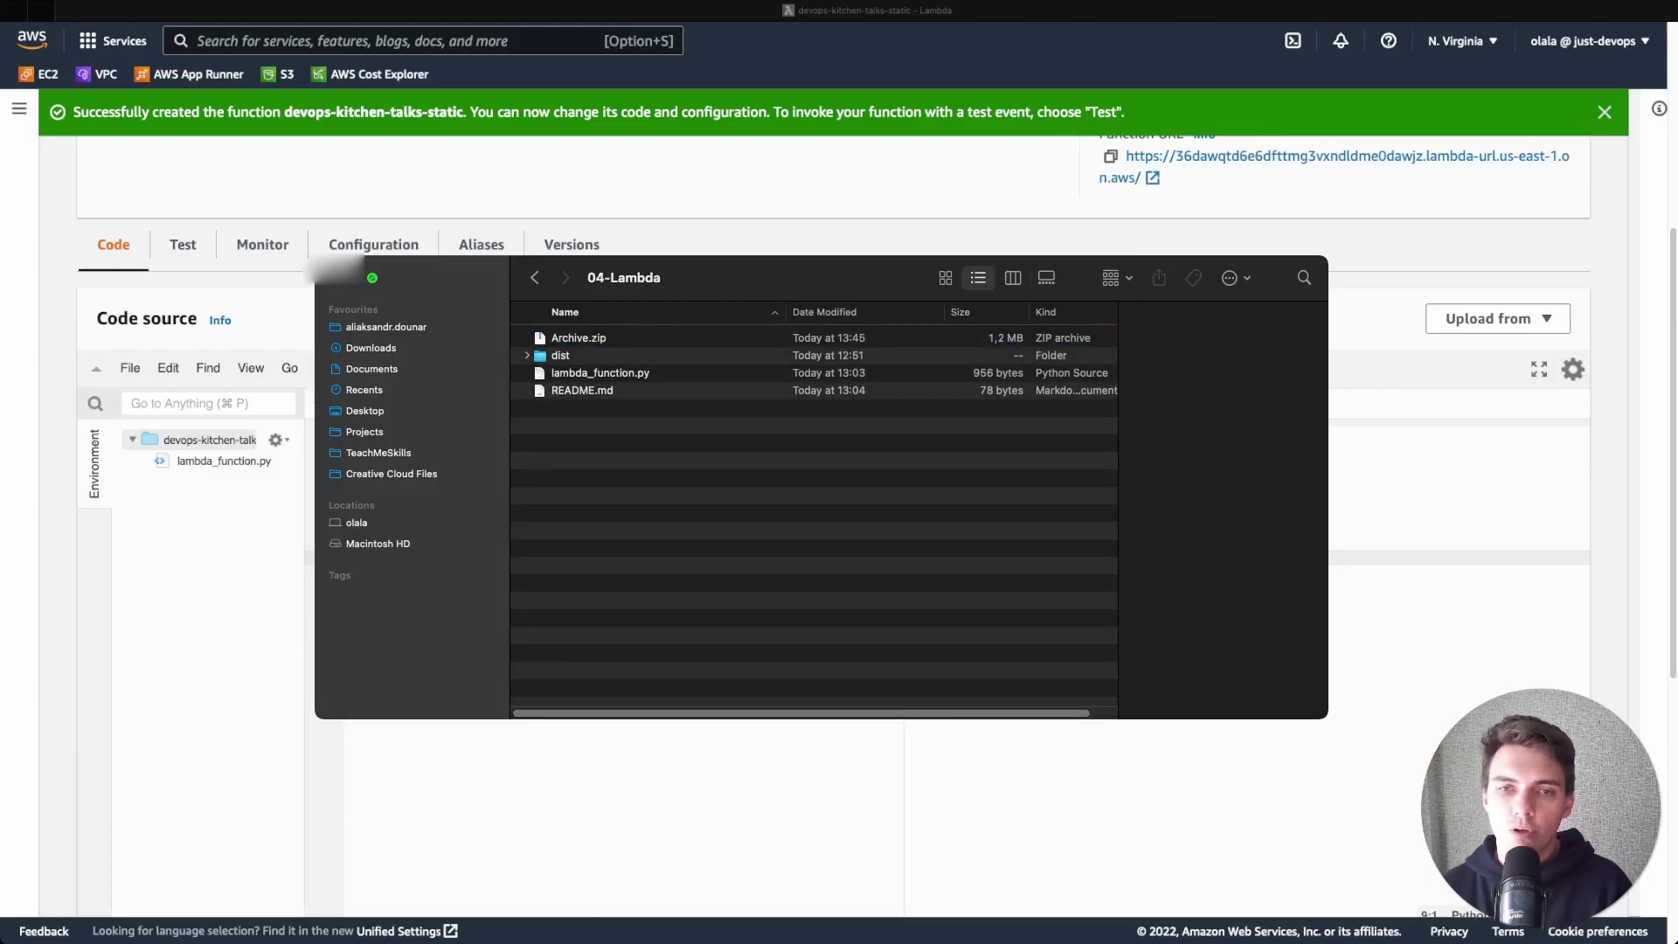
pyautogui.click(337, 278)
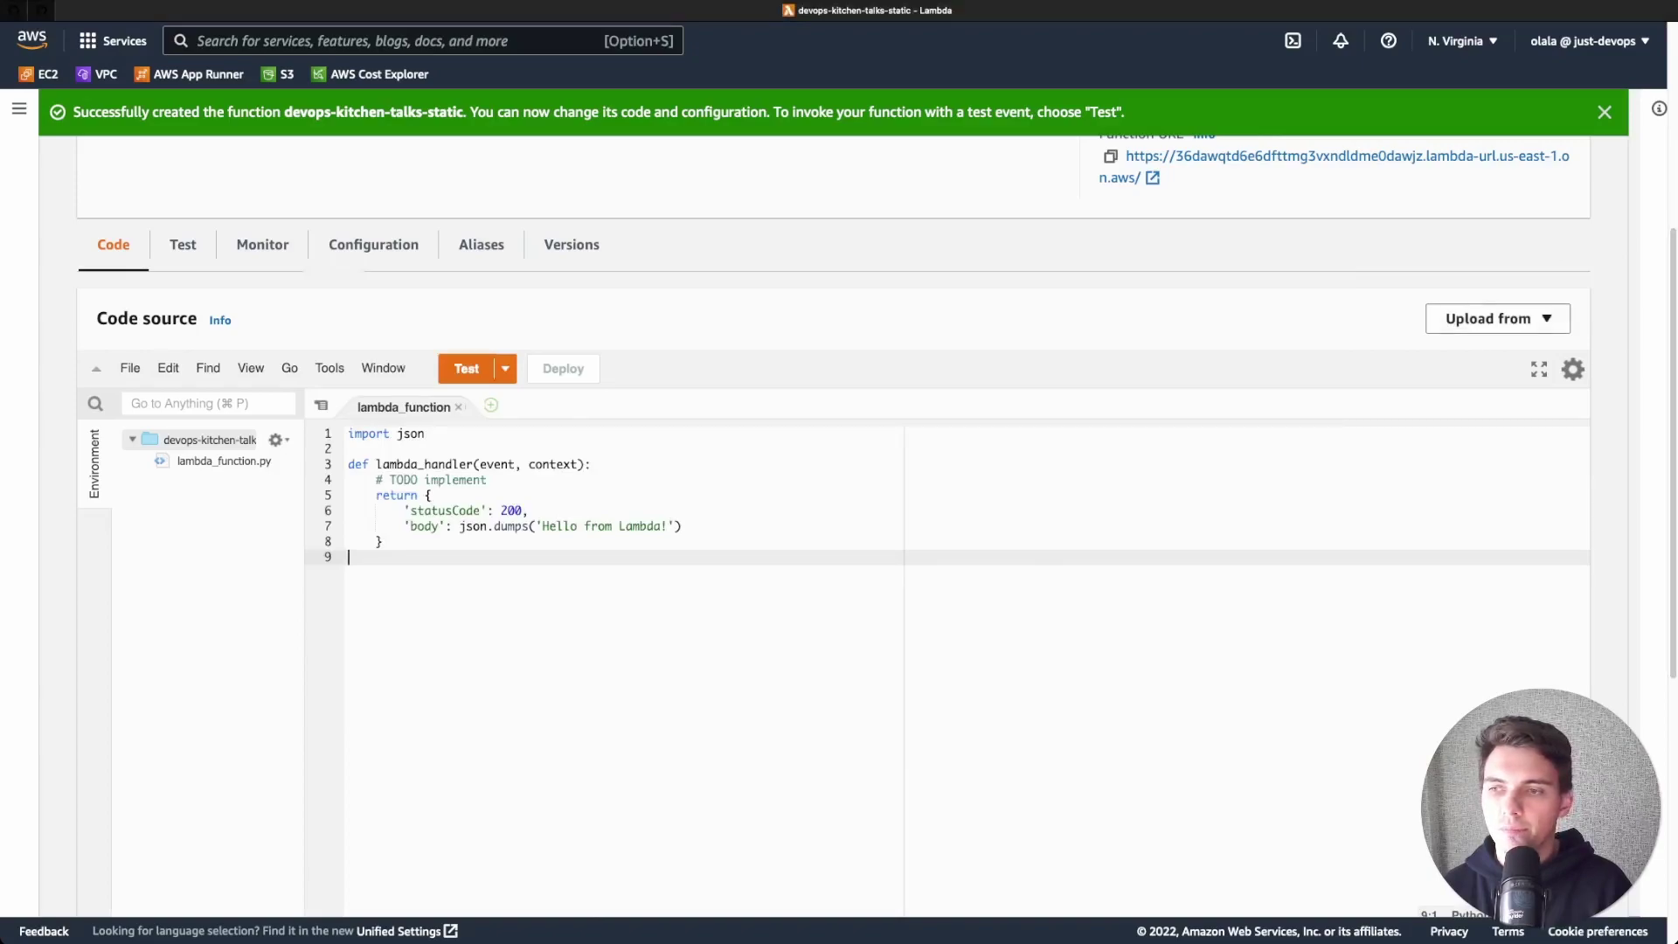
# Upload Archive.zip as the function's .zip code package and save.
pyautogui.click(1494, 318)
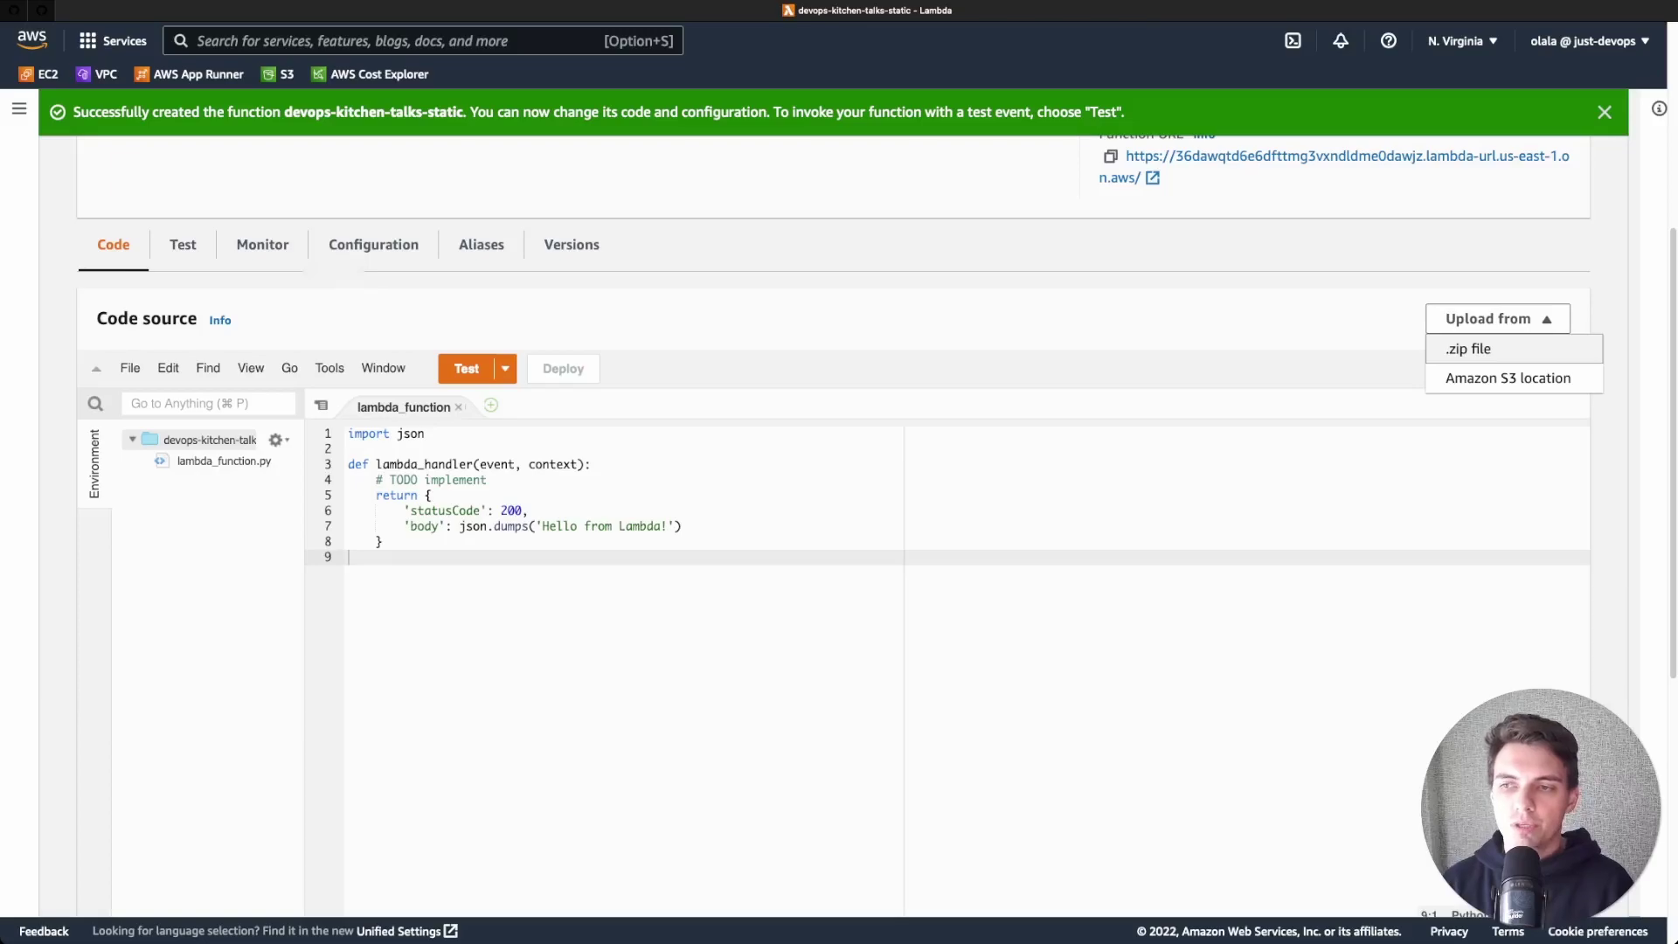
pyautogui.click(1469, 348)
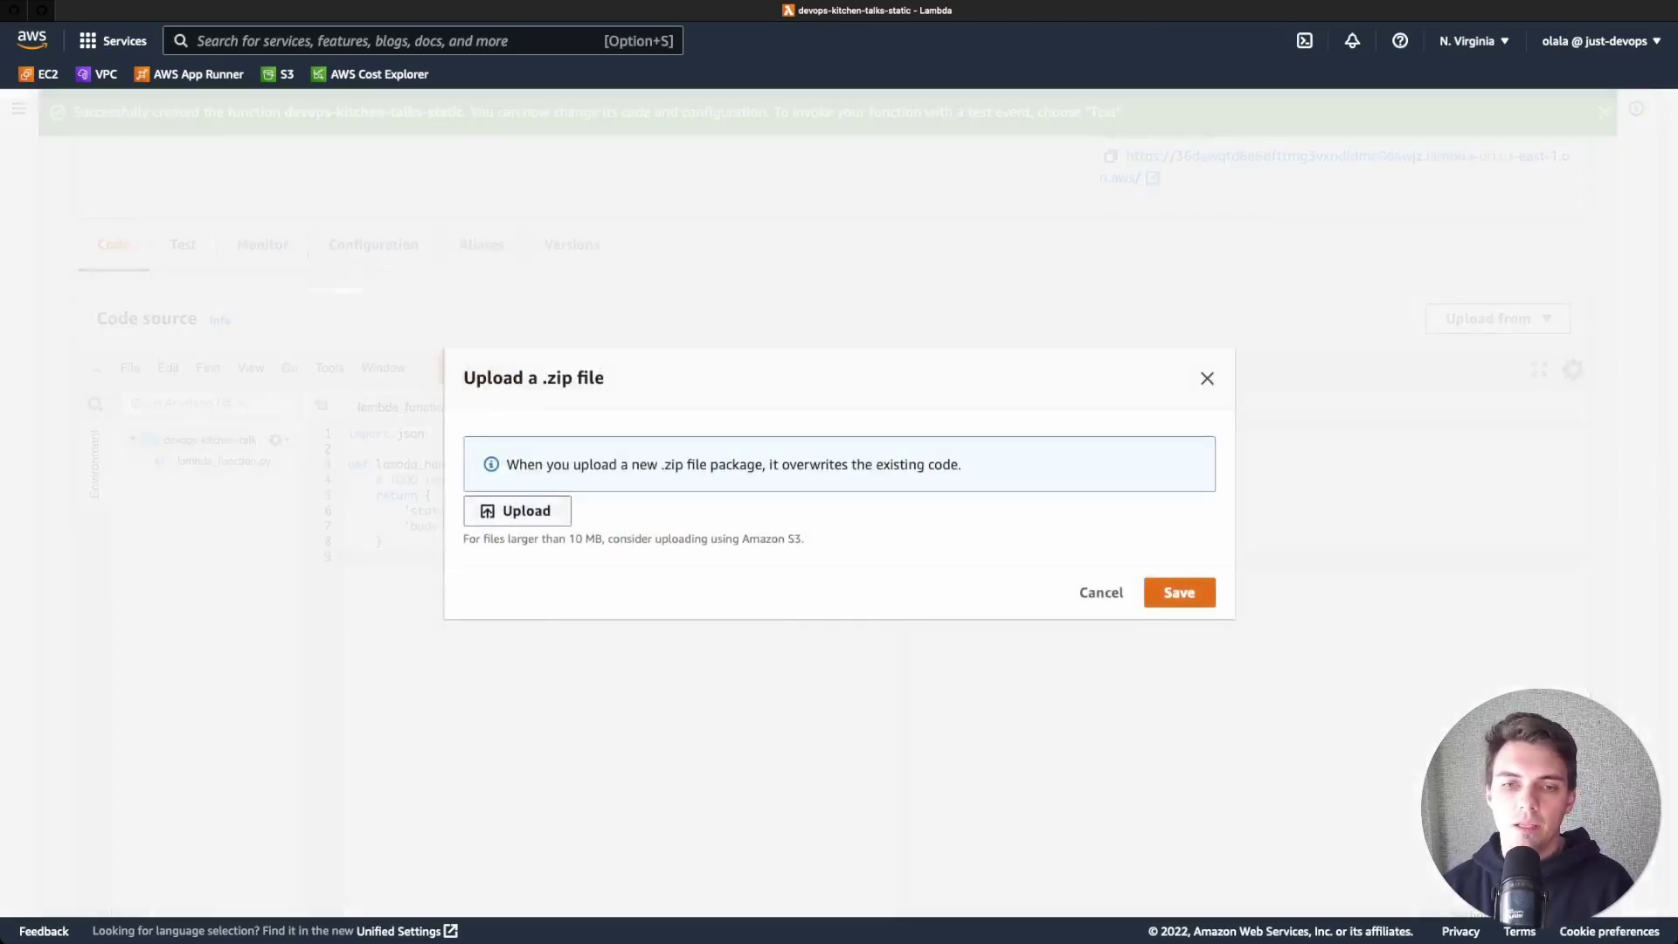
pyautogui.click(517, 511)
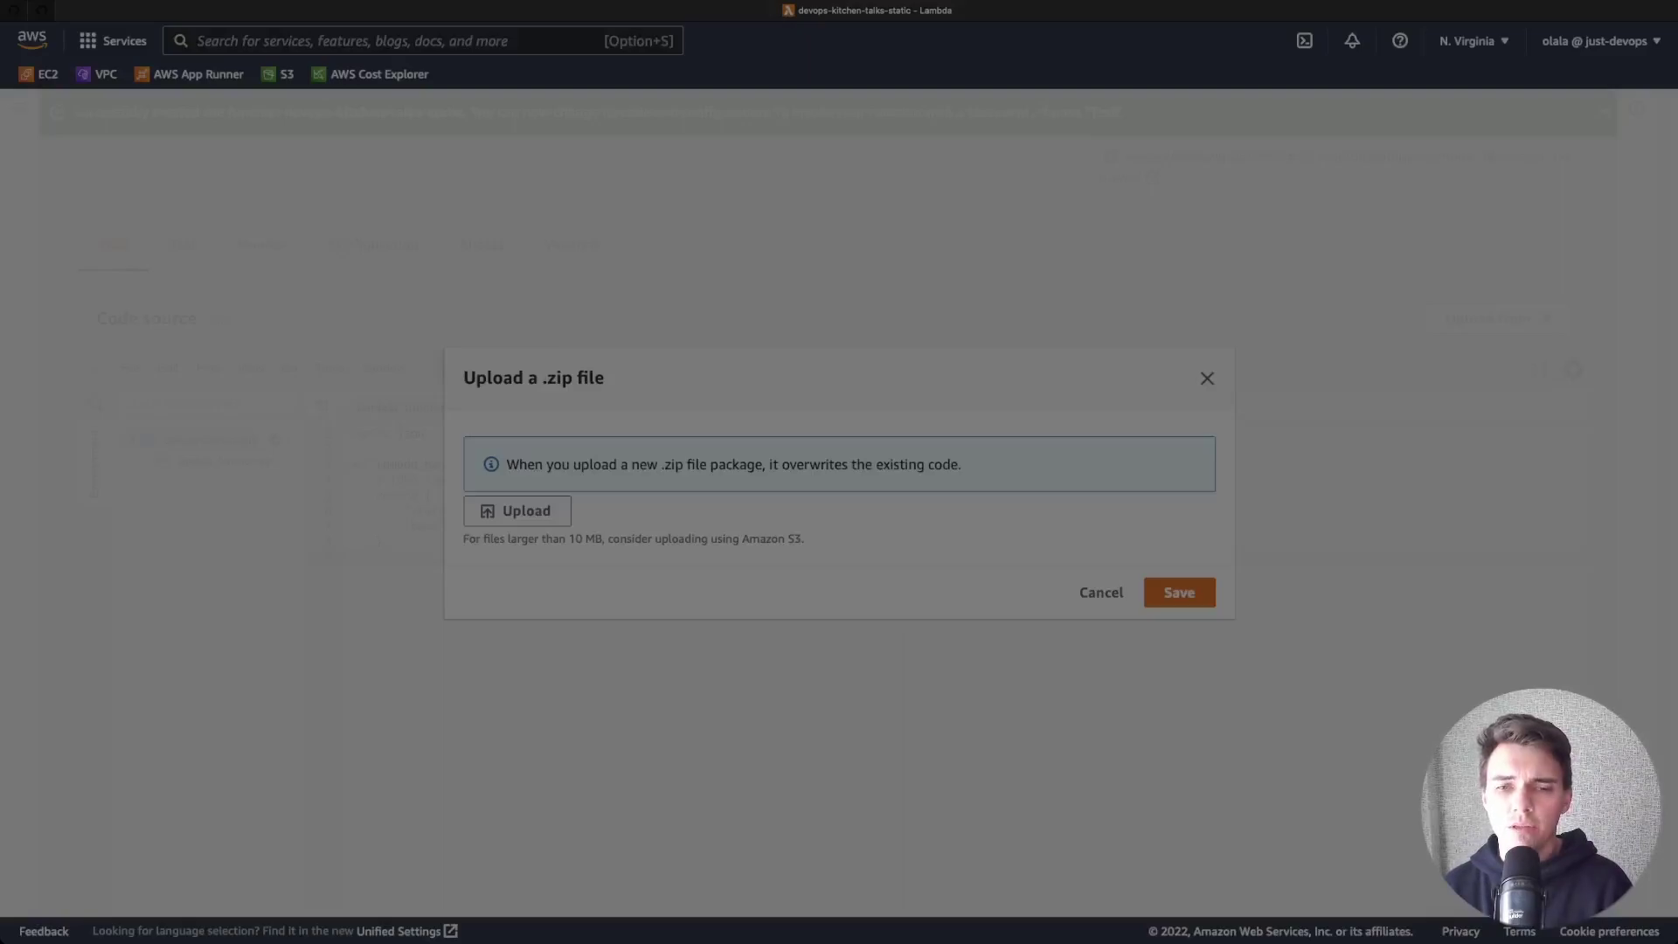
pyautogui.press('Return')
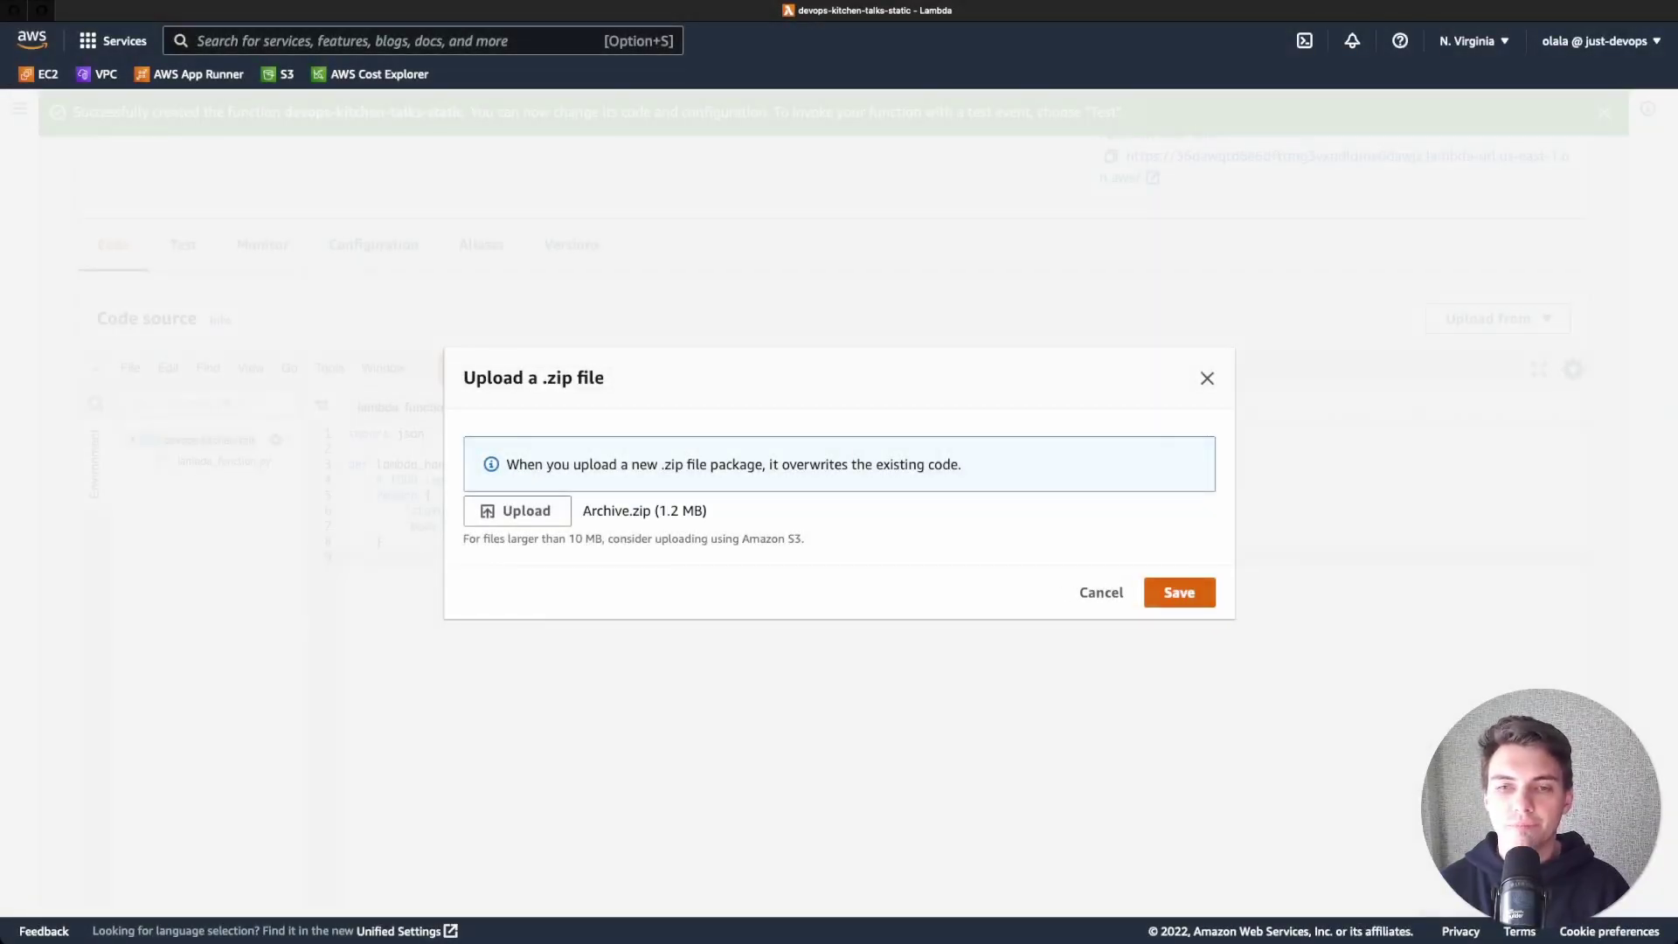
pyautogui.click(1178, 592)
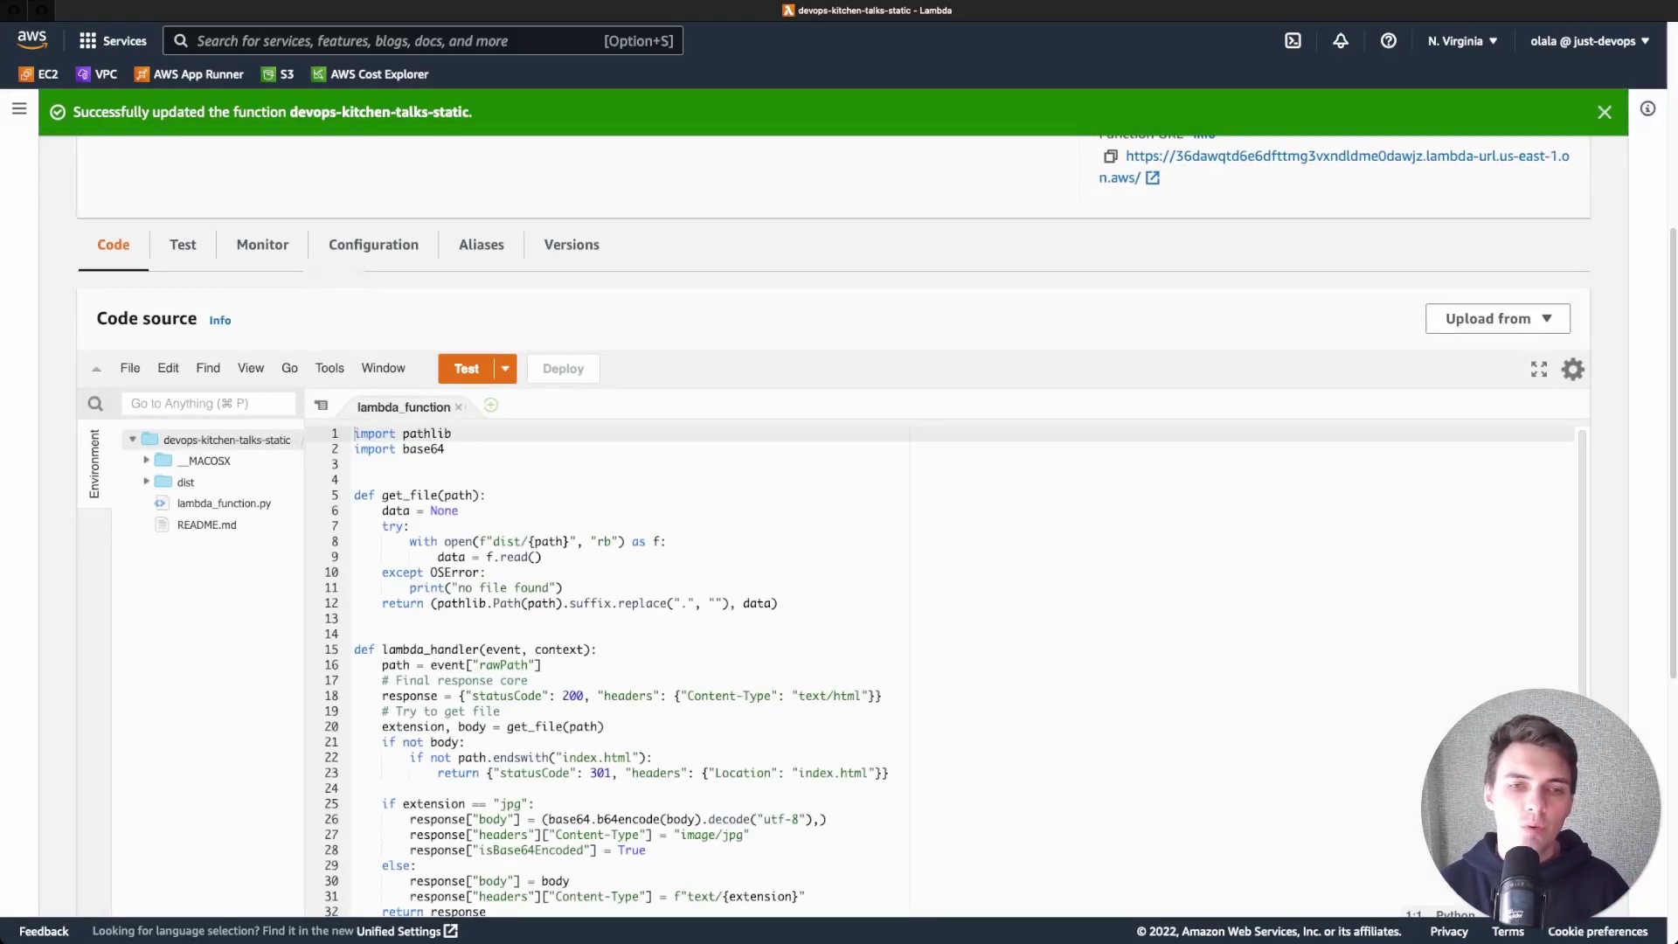
pyautogui.click(146, 461)
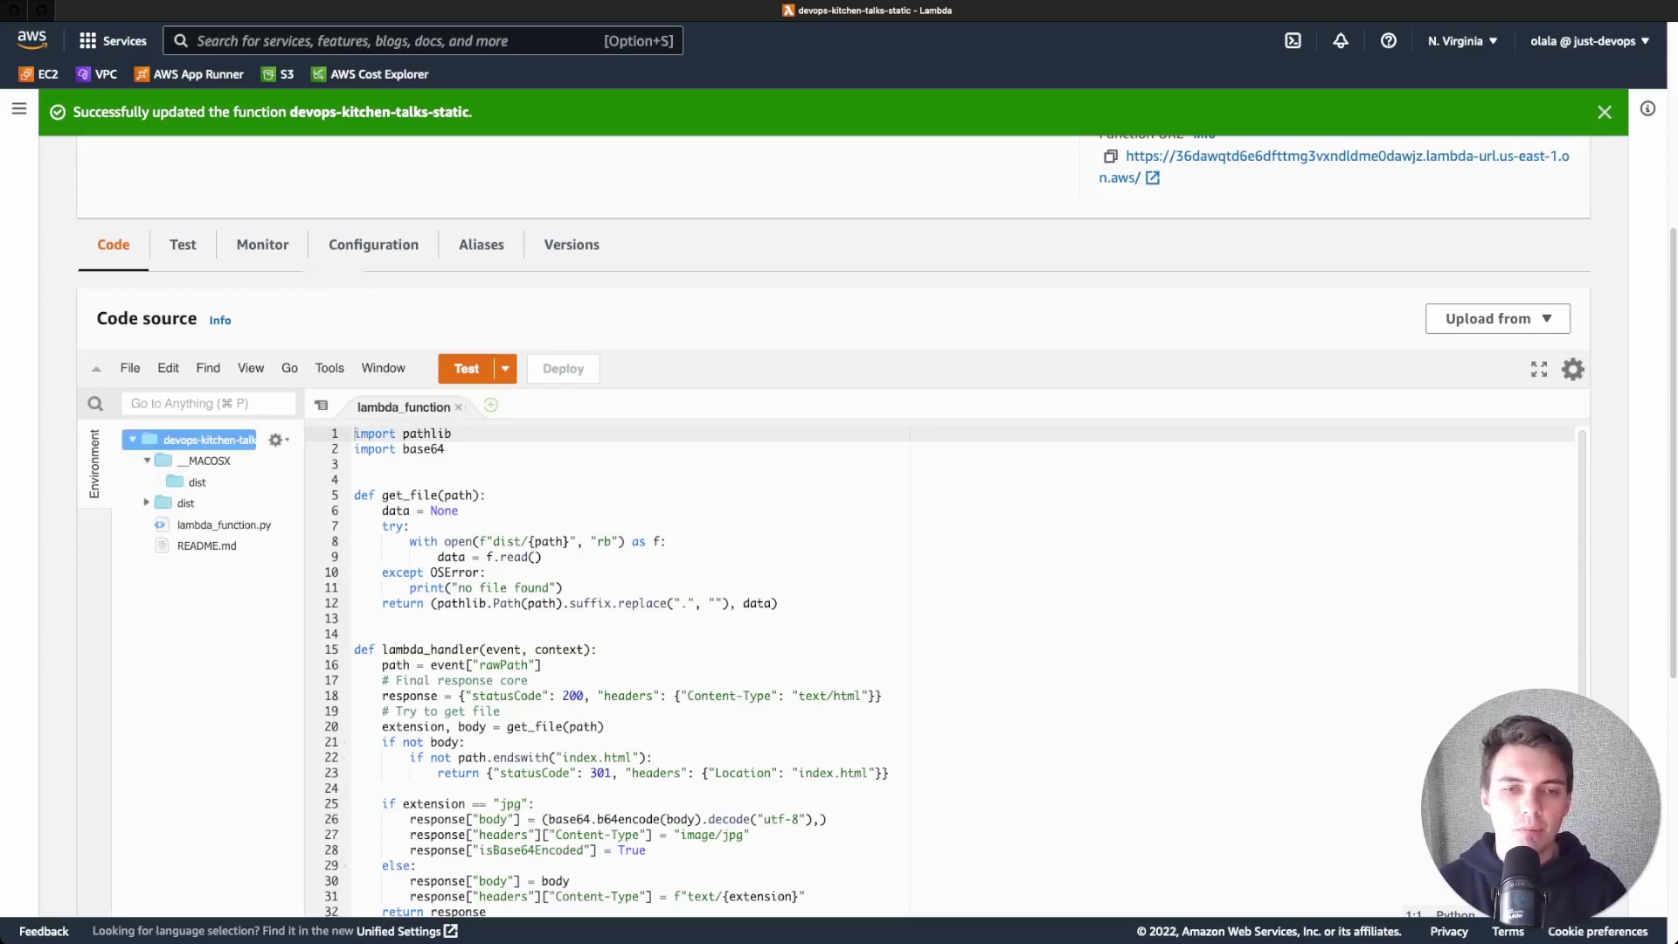
pyautogui.click(147, 461)
pyautogui.scroll(-2, 629, 629)
pyautogui.scroll(5, 630, 612)
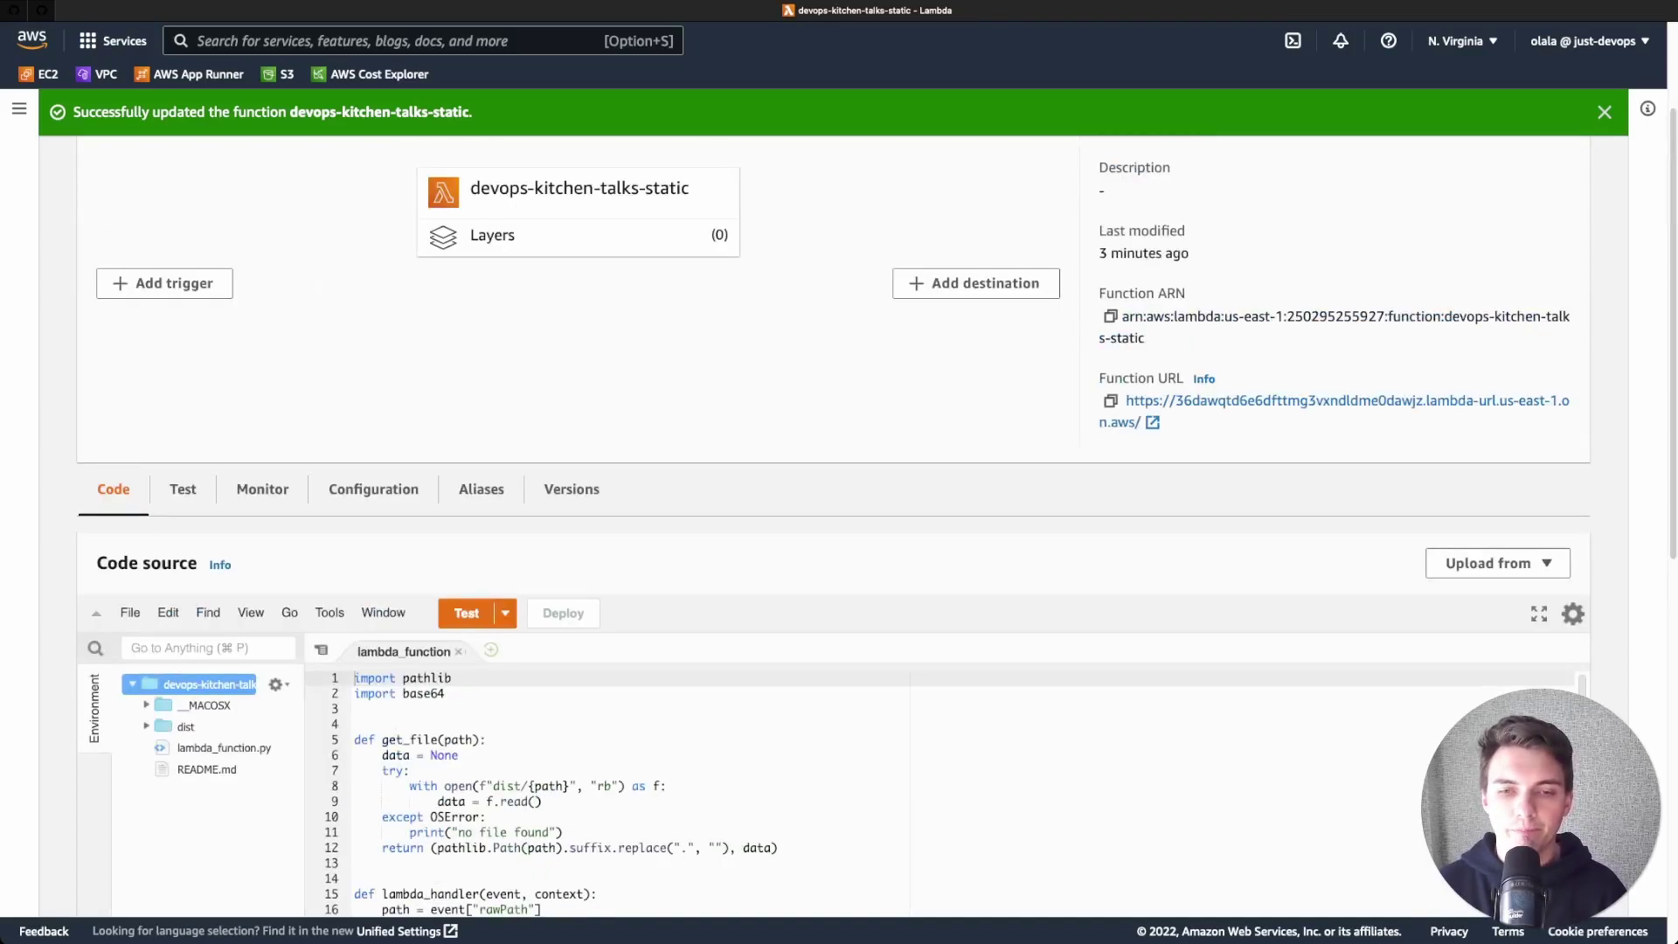
pyautogui.scroll(-5, 830, 524)
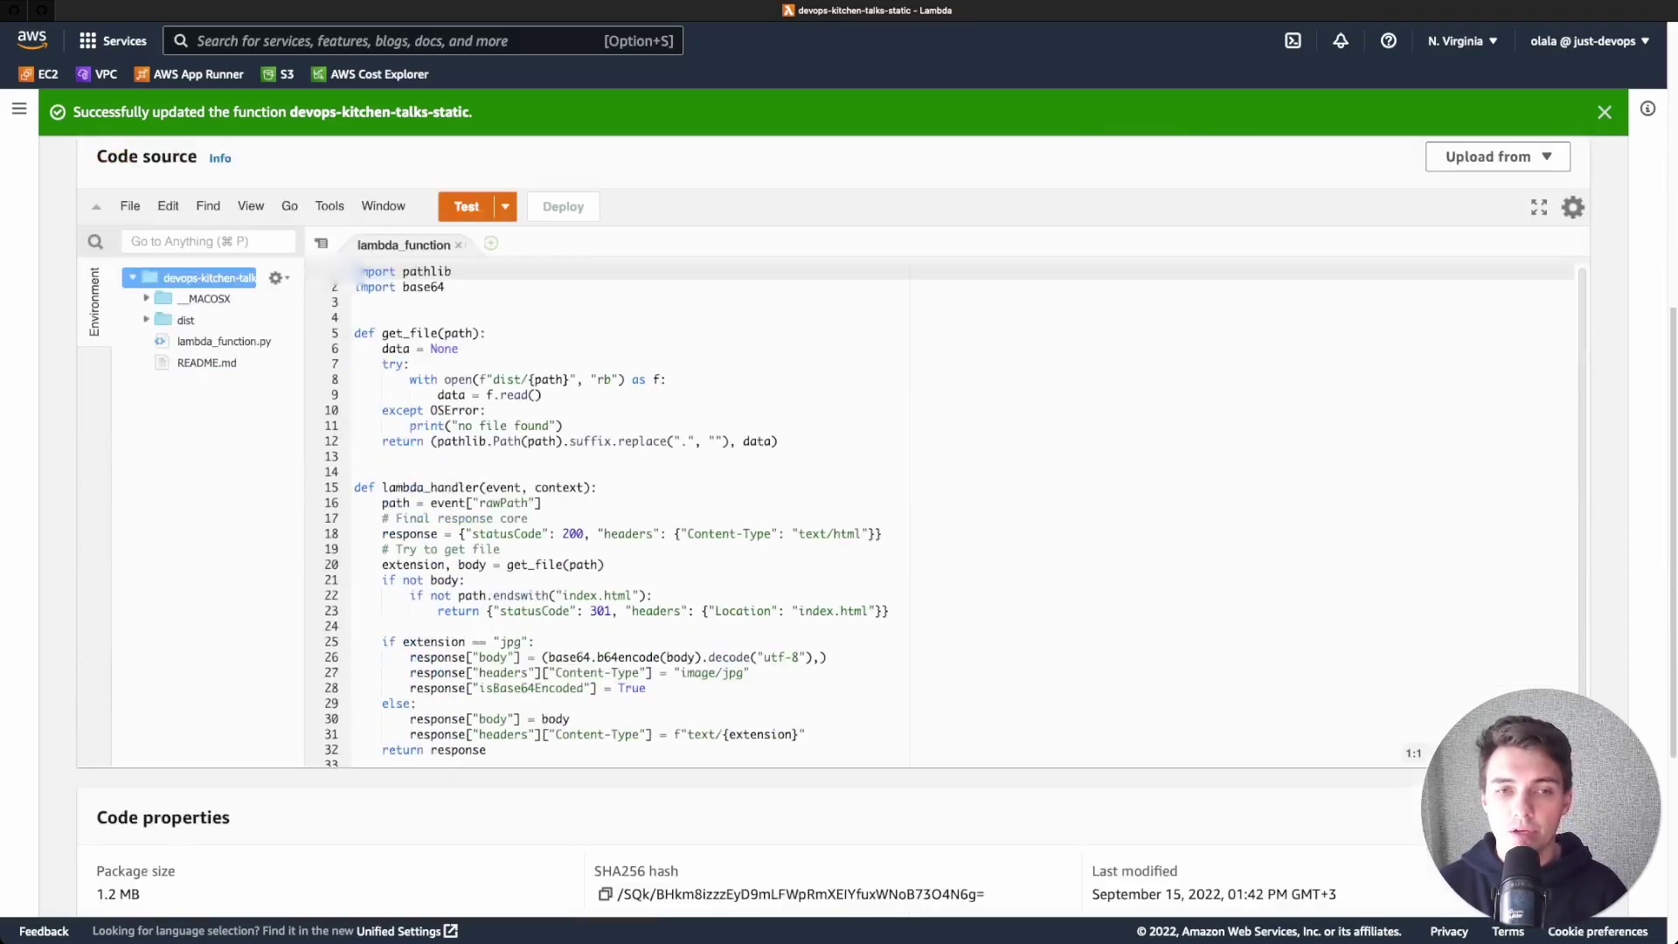
pyautogui.click(146, 320)
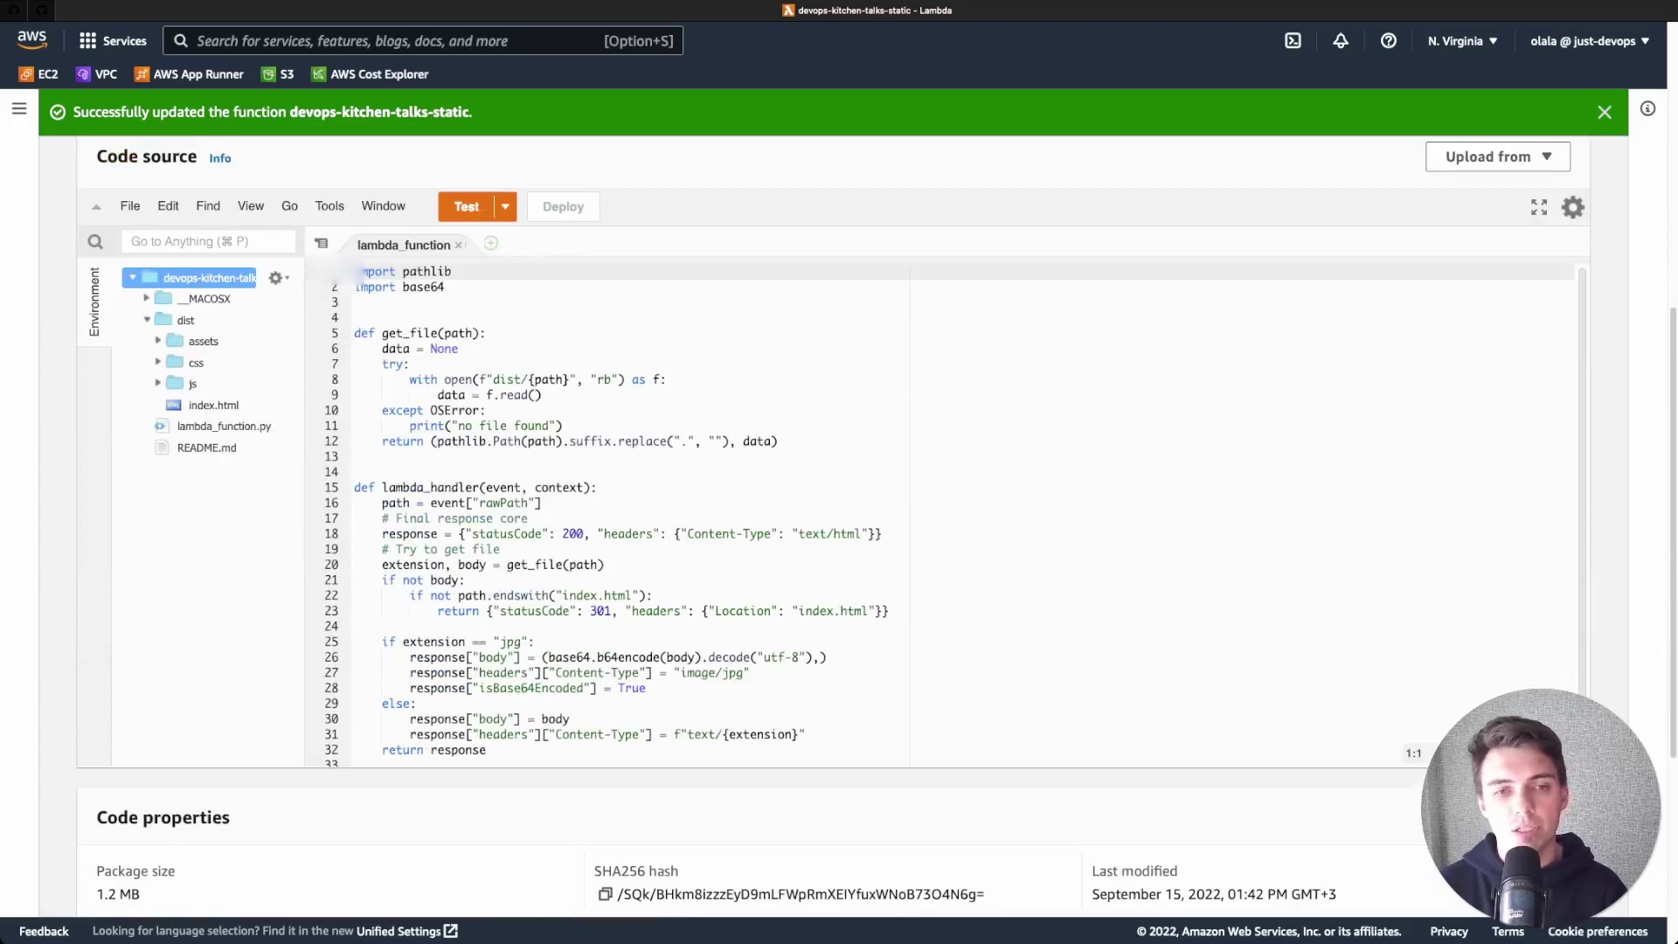
pyautogui.click(147, 319)
pyautogui.click(559, 472)
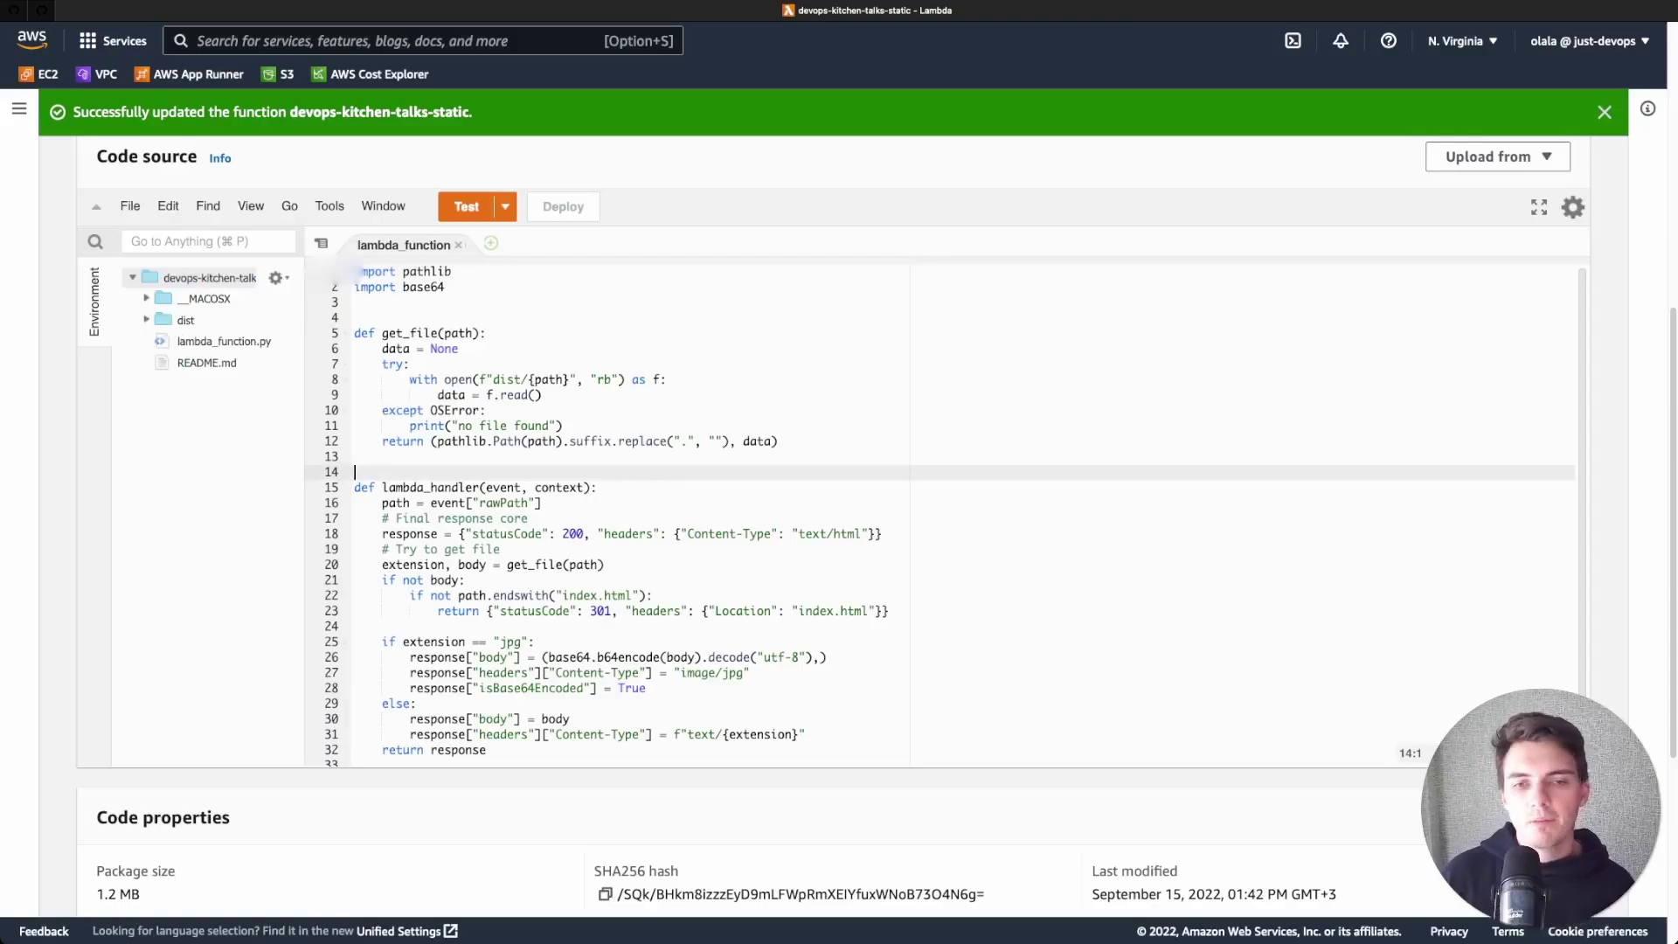
pyautogui.scroll(-3, 961, 516)
pyautogui.scroll(3, 962, 516)
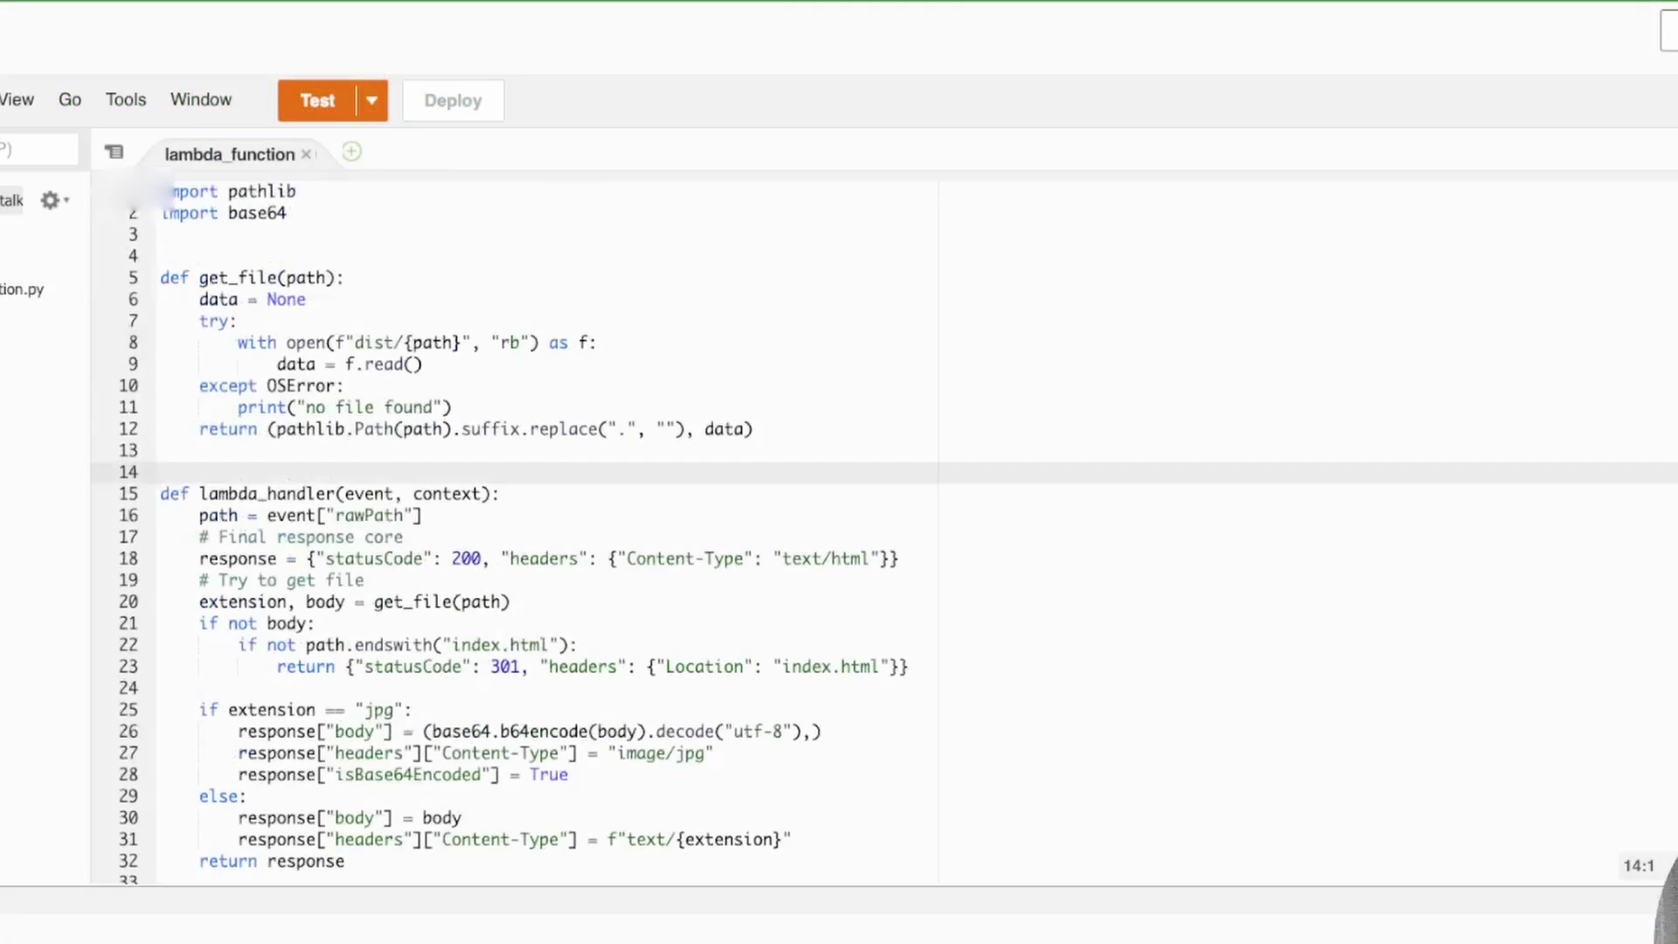
pyautogui.moveTo(411, 451); pyautogui.dragTo(161, 278)
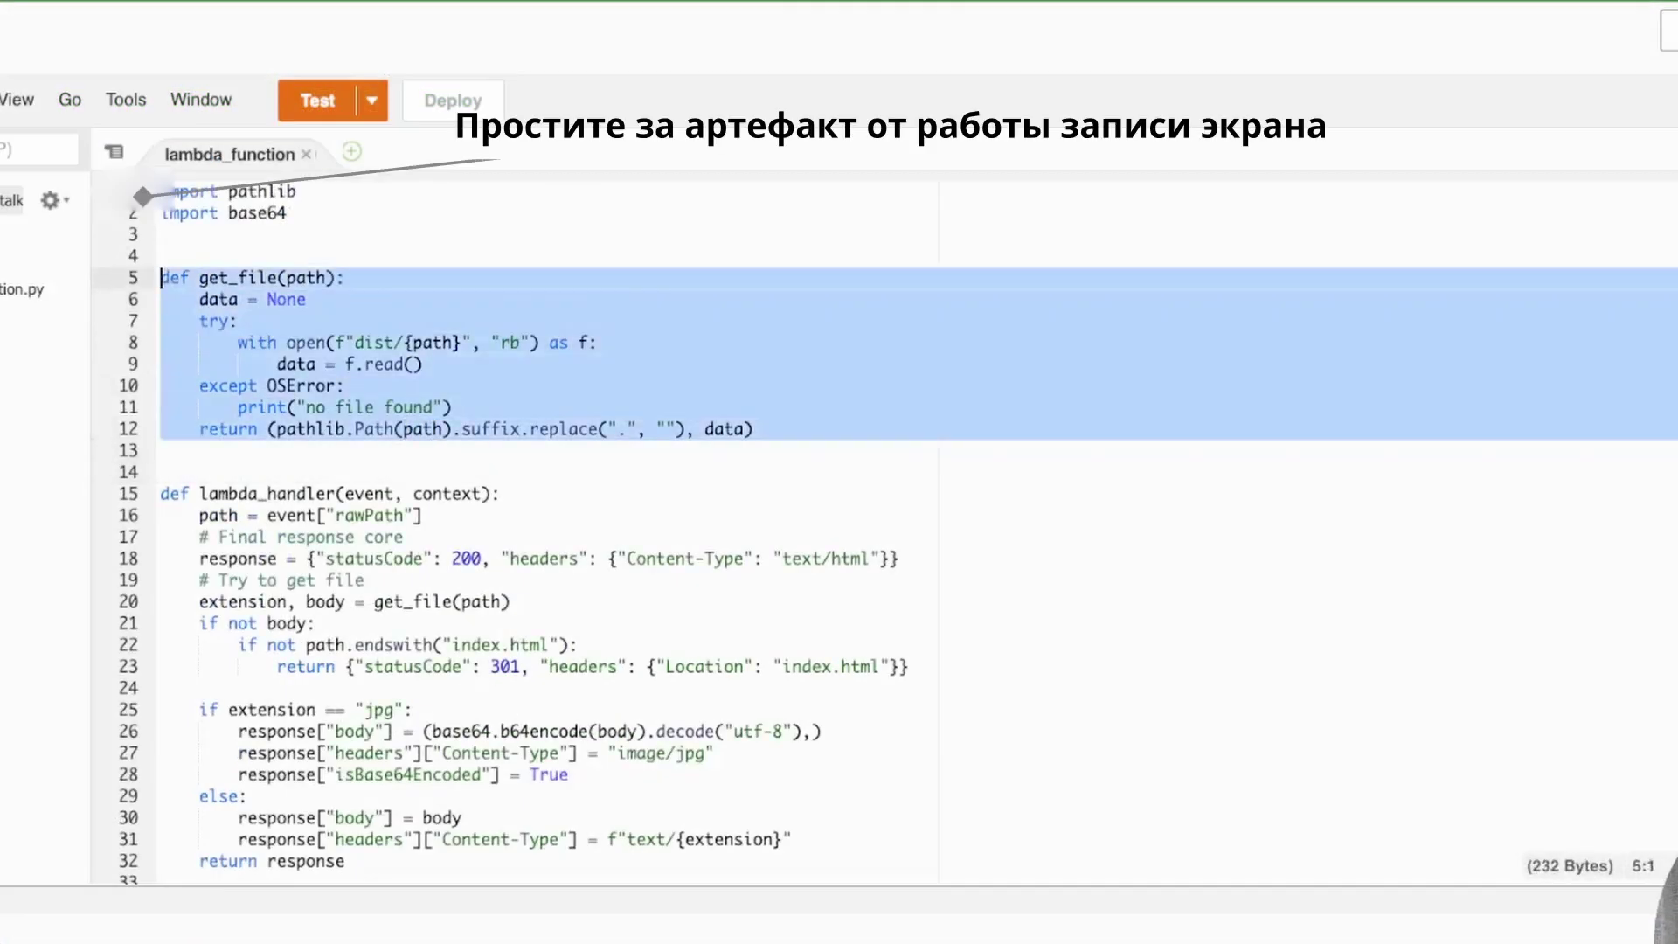
pyautogui.click(349, 321)
pyautogui.press('Down')
pyautogui.hotkey('shift', 'End')
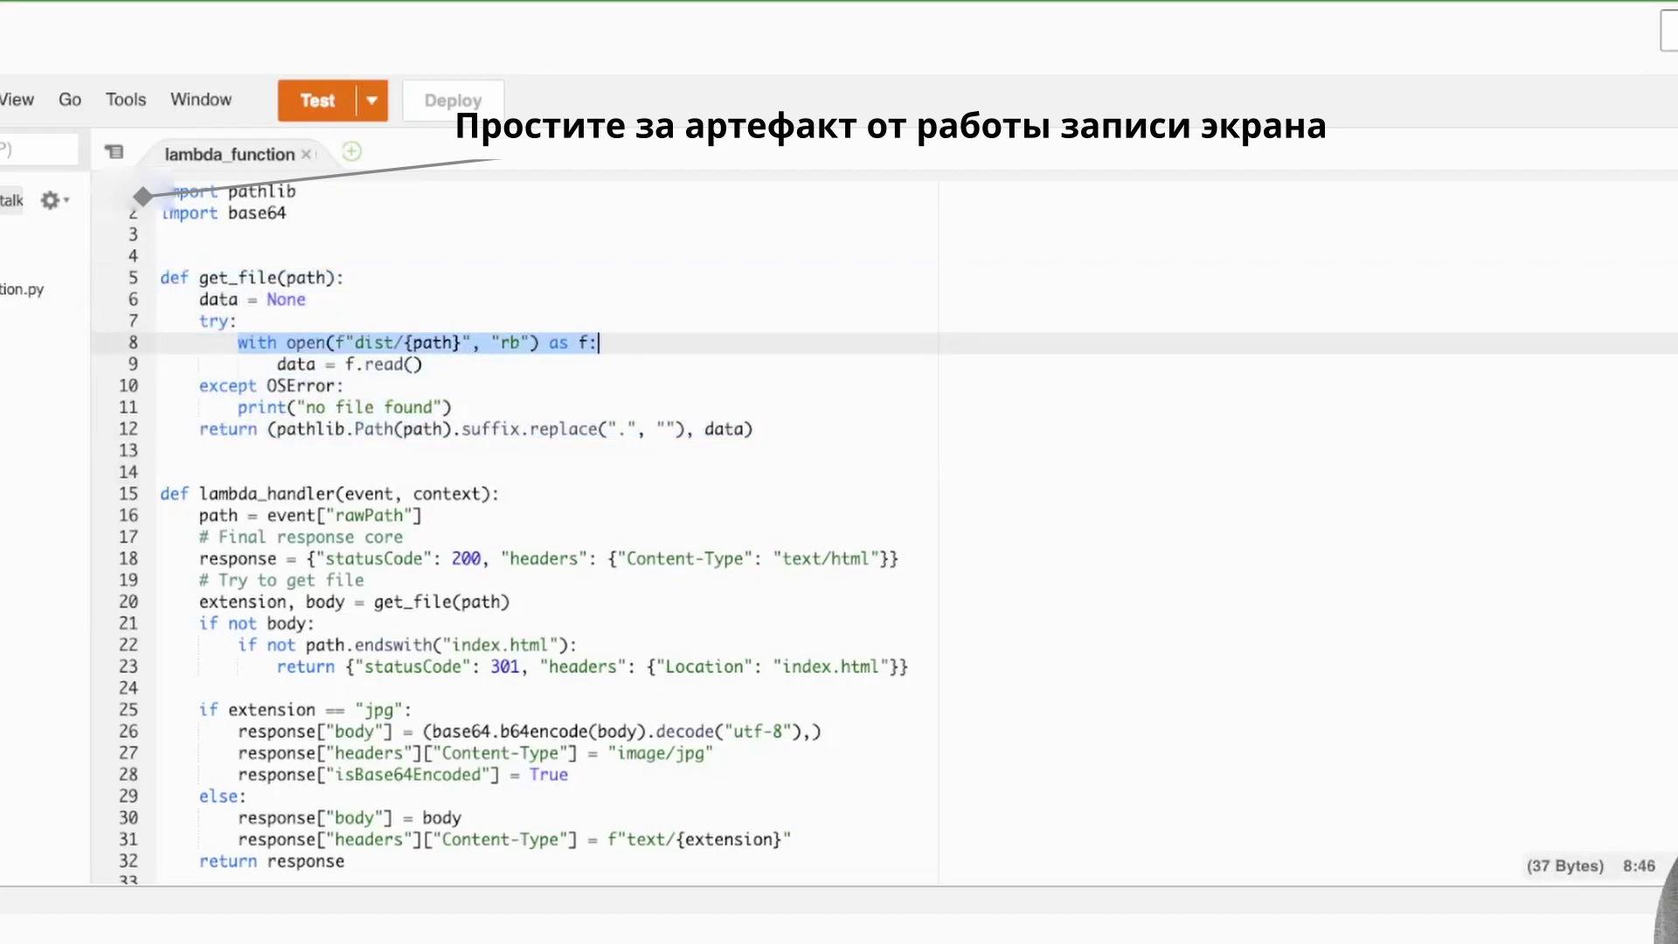
pyautogui.doubleClick(434, 342)
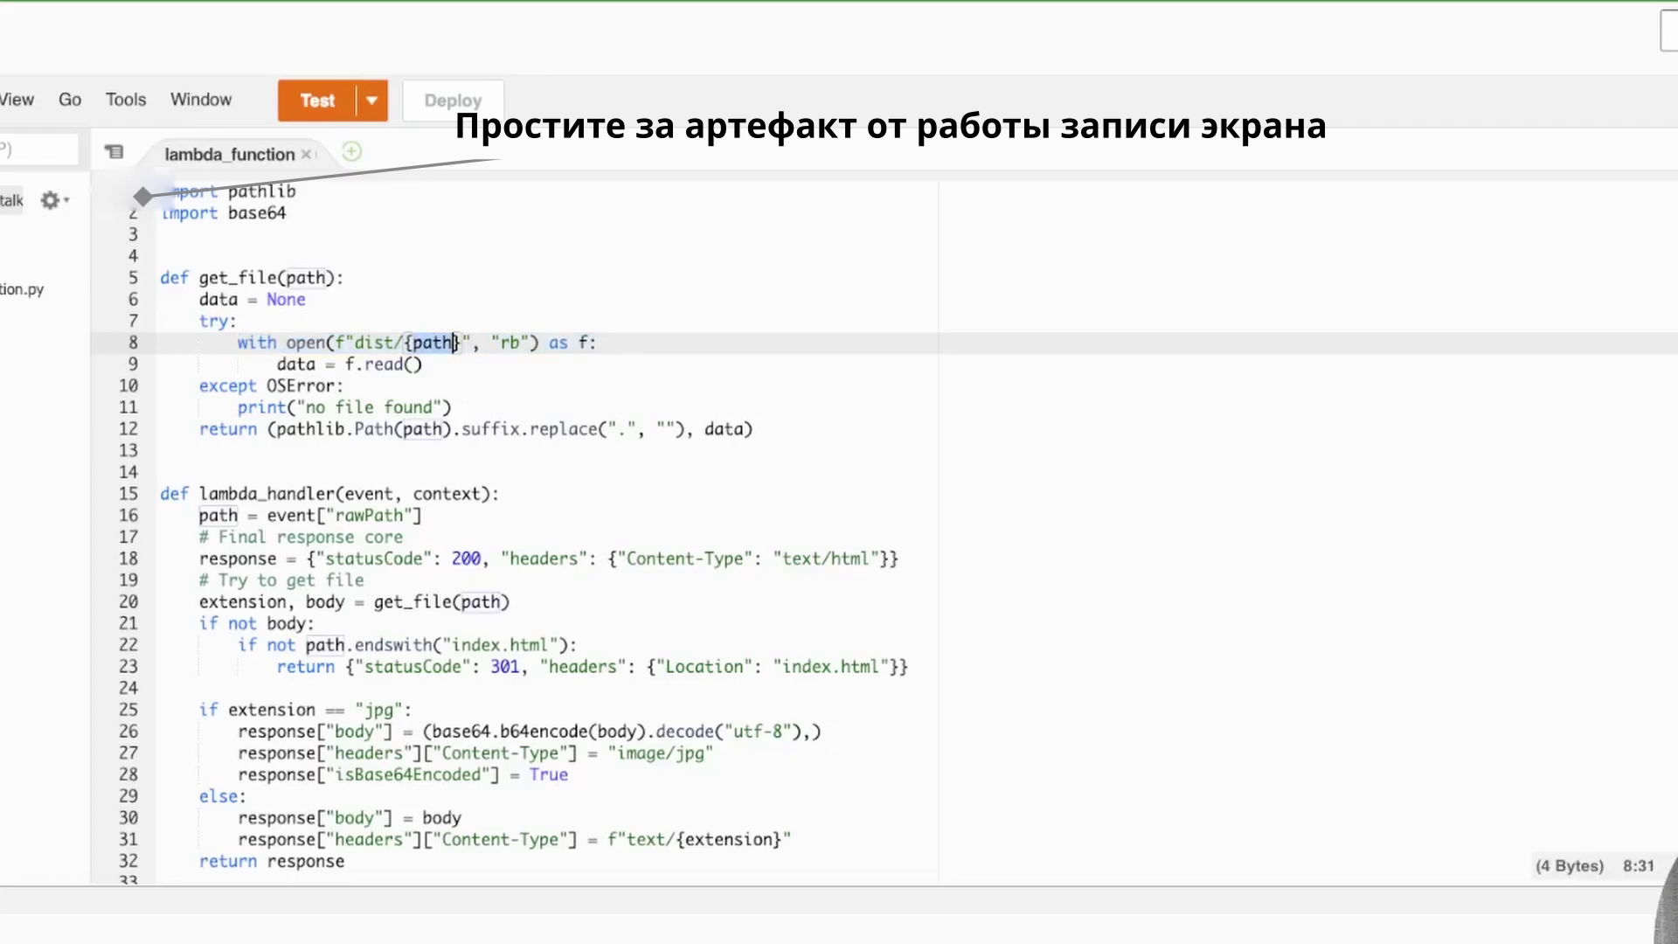
pyautogui.moveTo(277, 363); pyautogui.dragTo(423, 363)
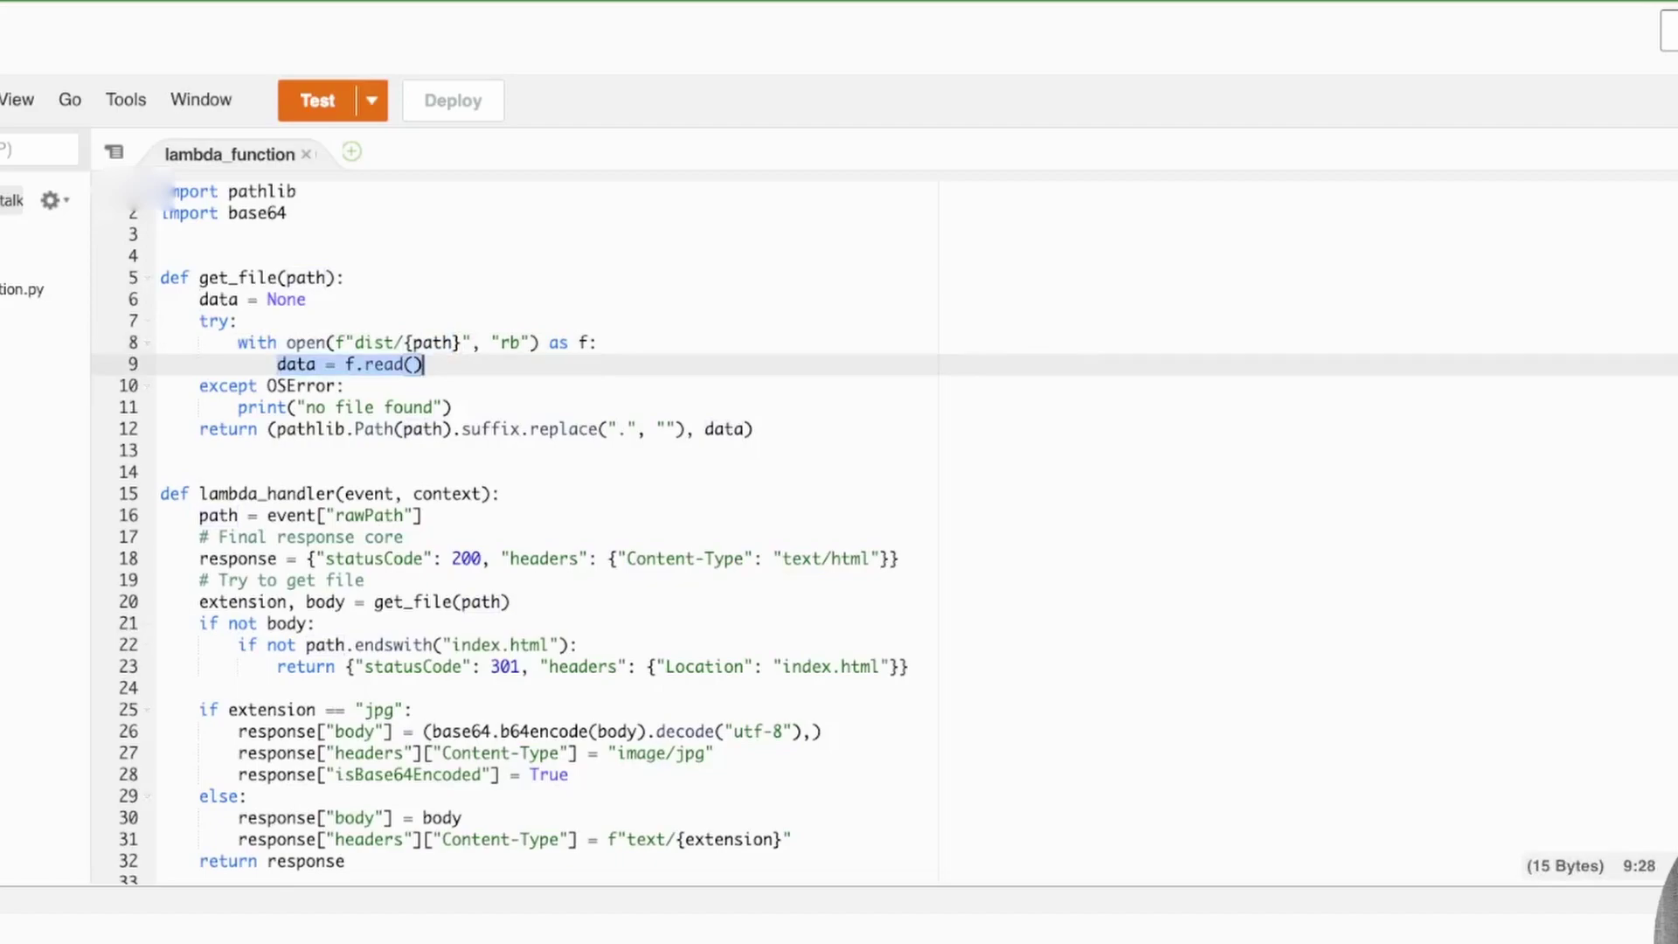
pyautogui.moveTo(237, 407); pyautogui.dragTo(454, 407)
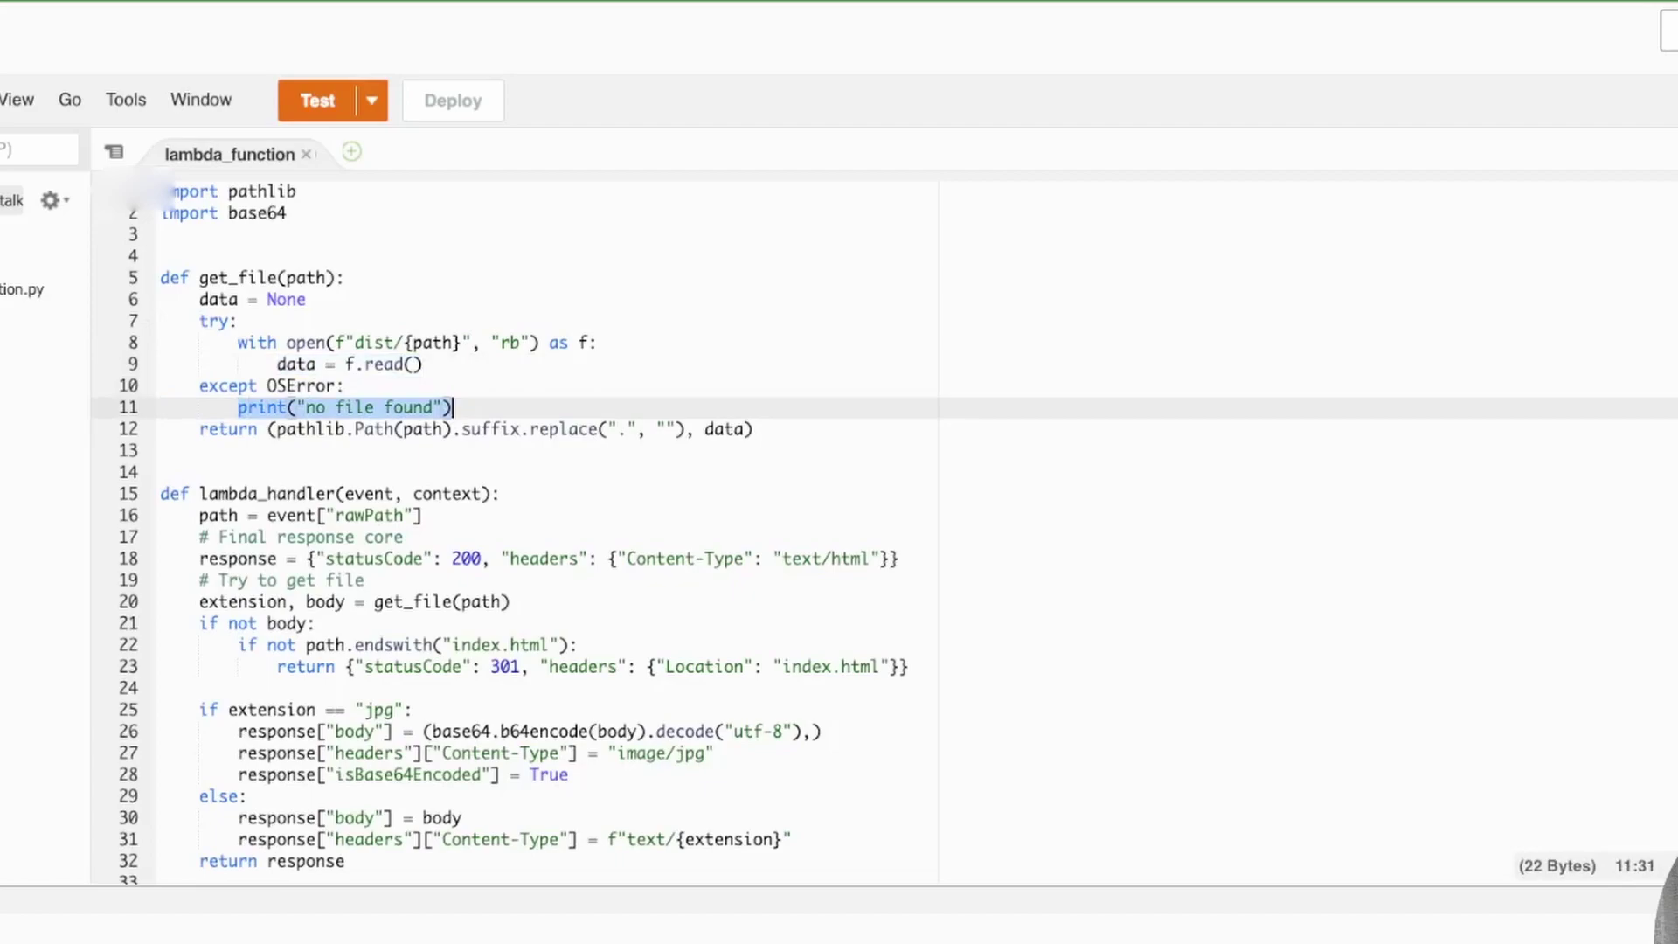
pyautogui.moveTo(199, 428); pyautogui.dragTo(754, 428)
pyautogui.click(229, 407)
pyautogui.moveTo(267, 428); pyautogui.dragTo(753, 428)
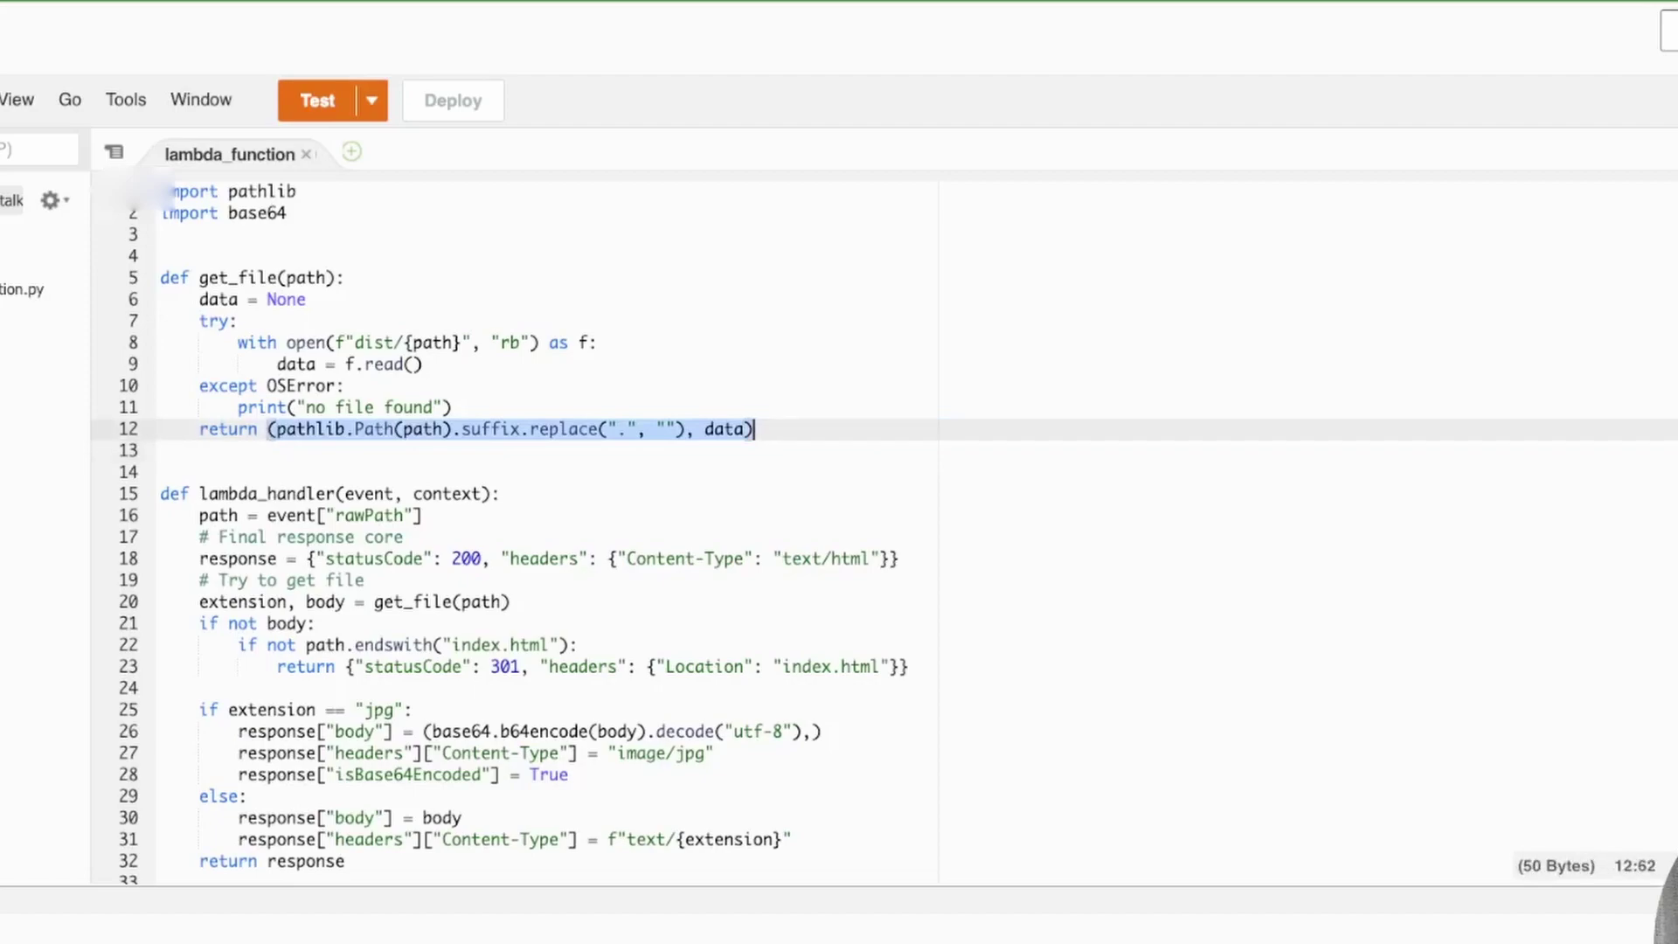
pyautogui.click(278, 428)
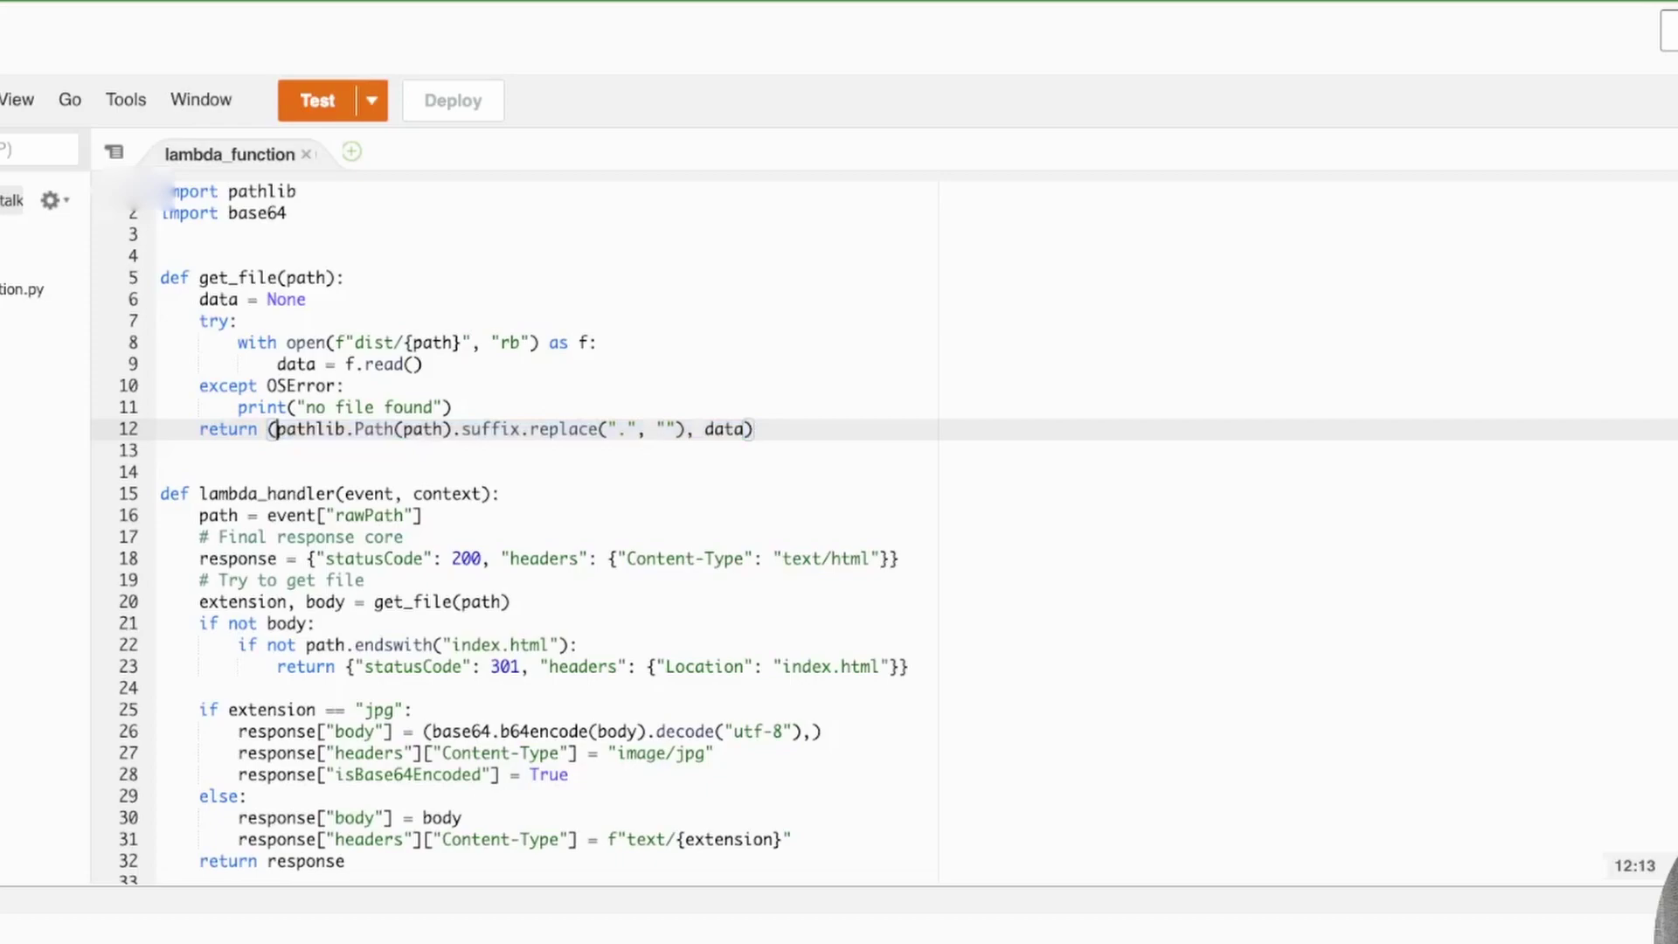
pyautogui.click(725, 450)
pyautogui.click(726, 429)
pyautogui.doubleClick(725, 429)
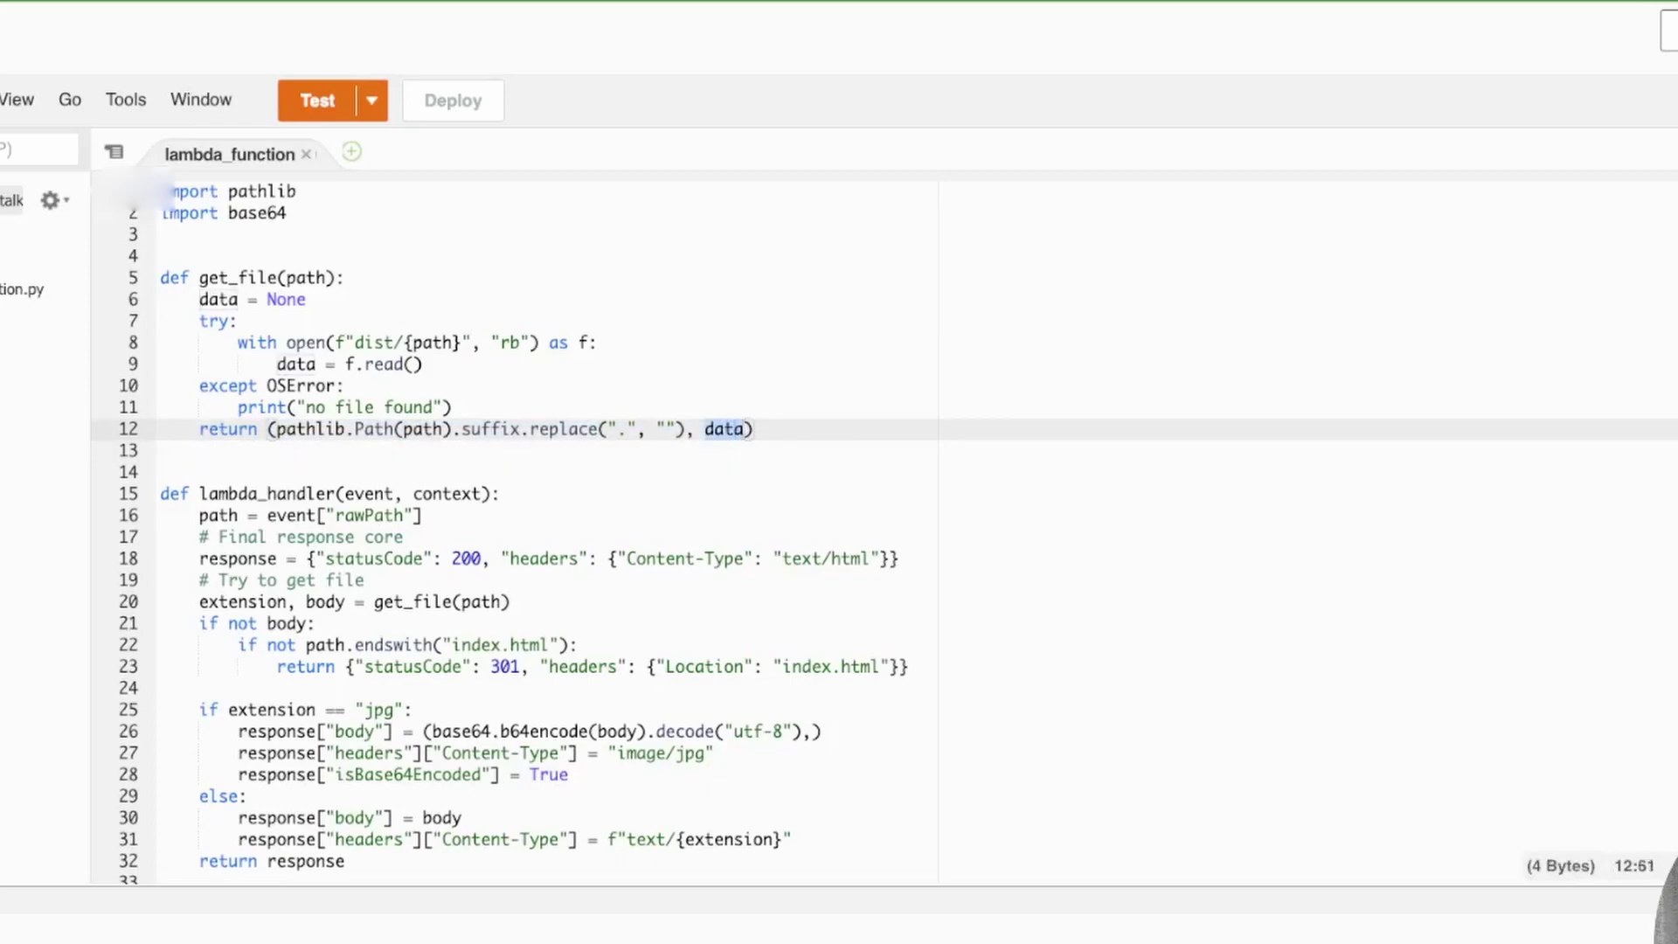
pyautogui.moveTo(190, 299); pyautogui.dragTo(307, 300)
pyautogui.scroll(-5, 308, 302)
pyautogui.scroll(2, 542, 402)
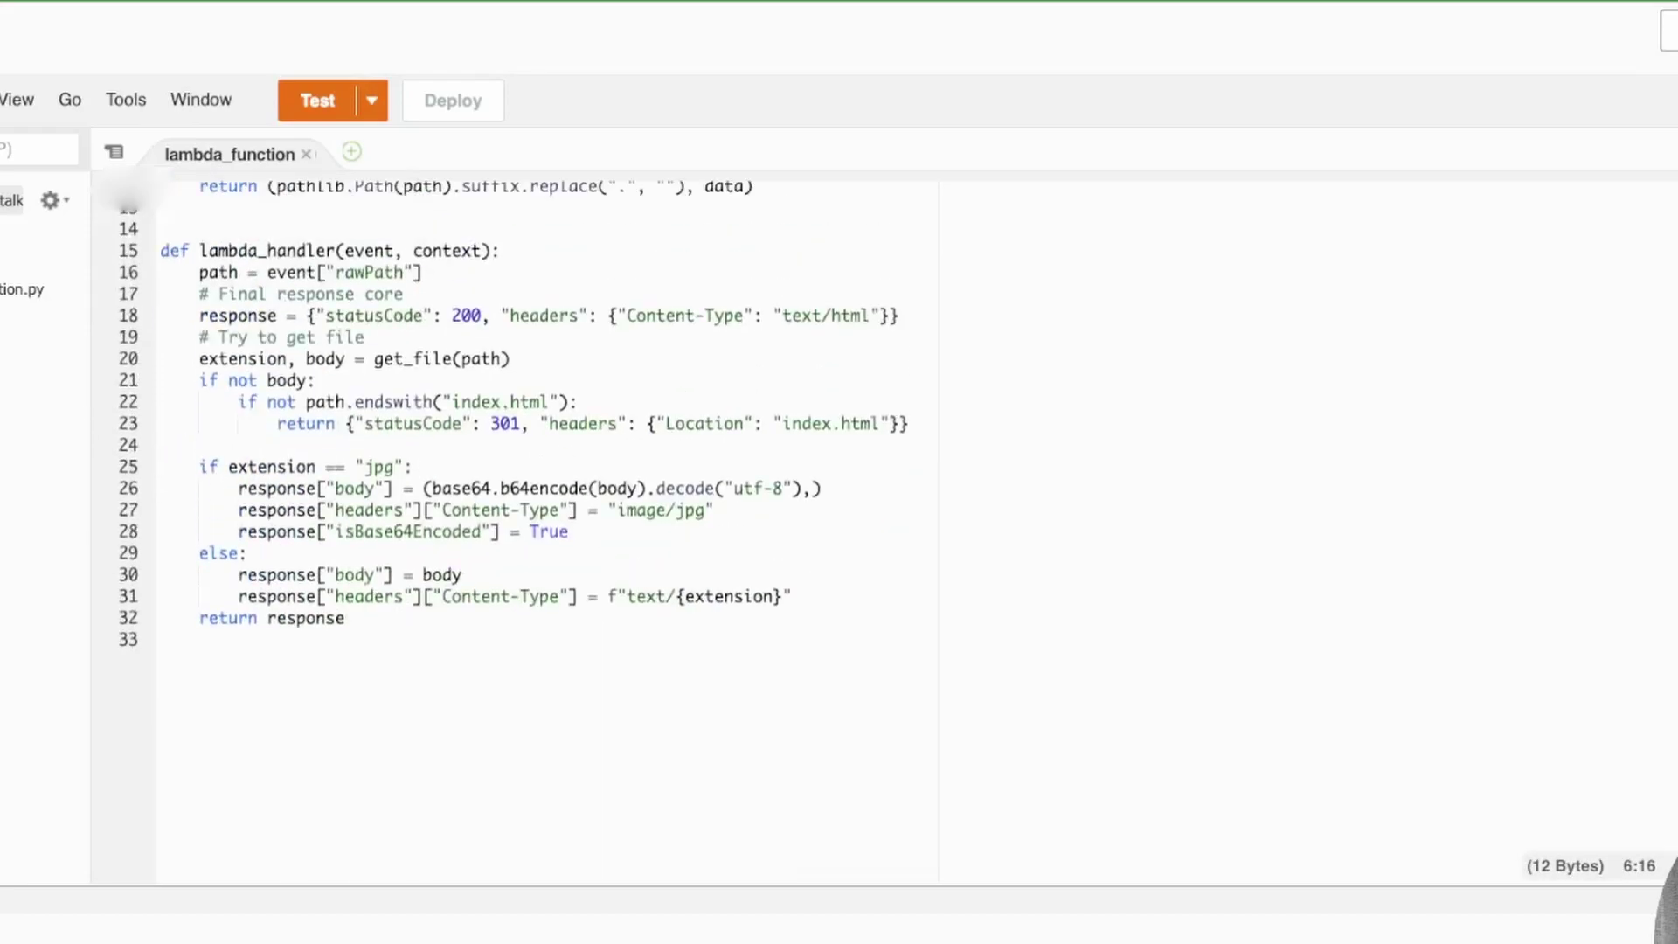
pyautogui.moveTo(201, 640); pyautogui.dragTo(160, 251)
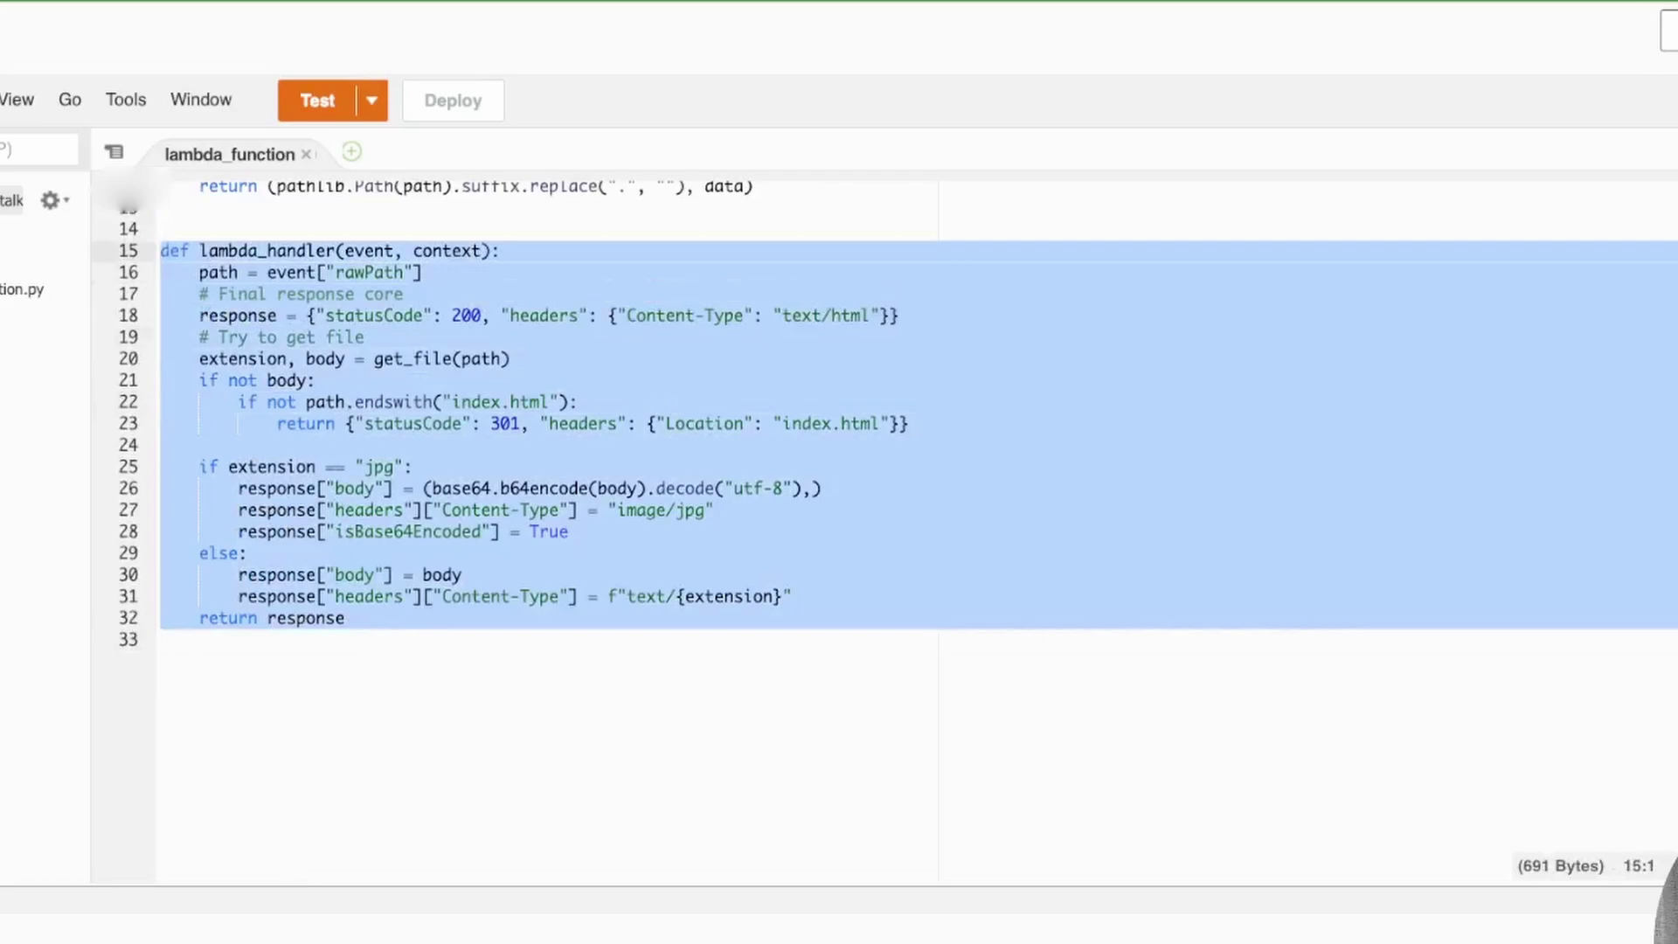
pyautogui.click(162, 639)
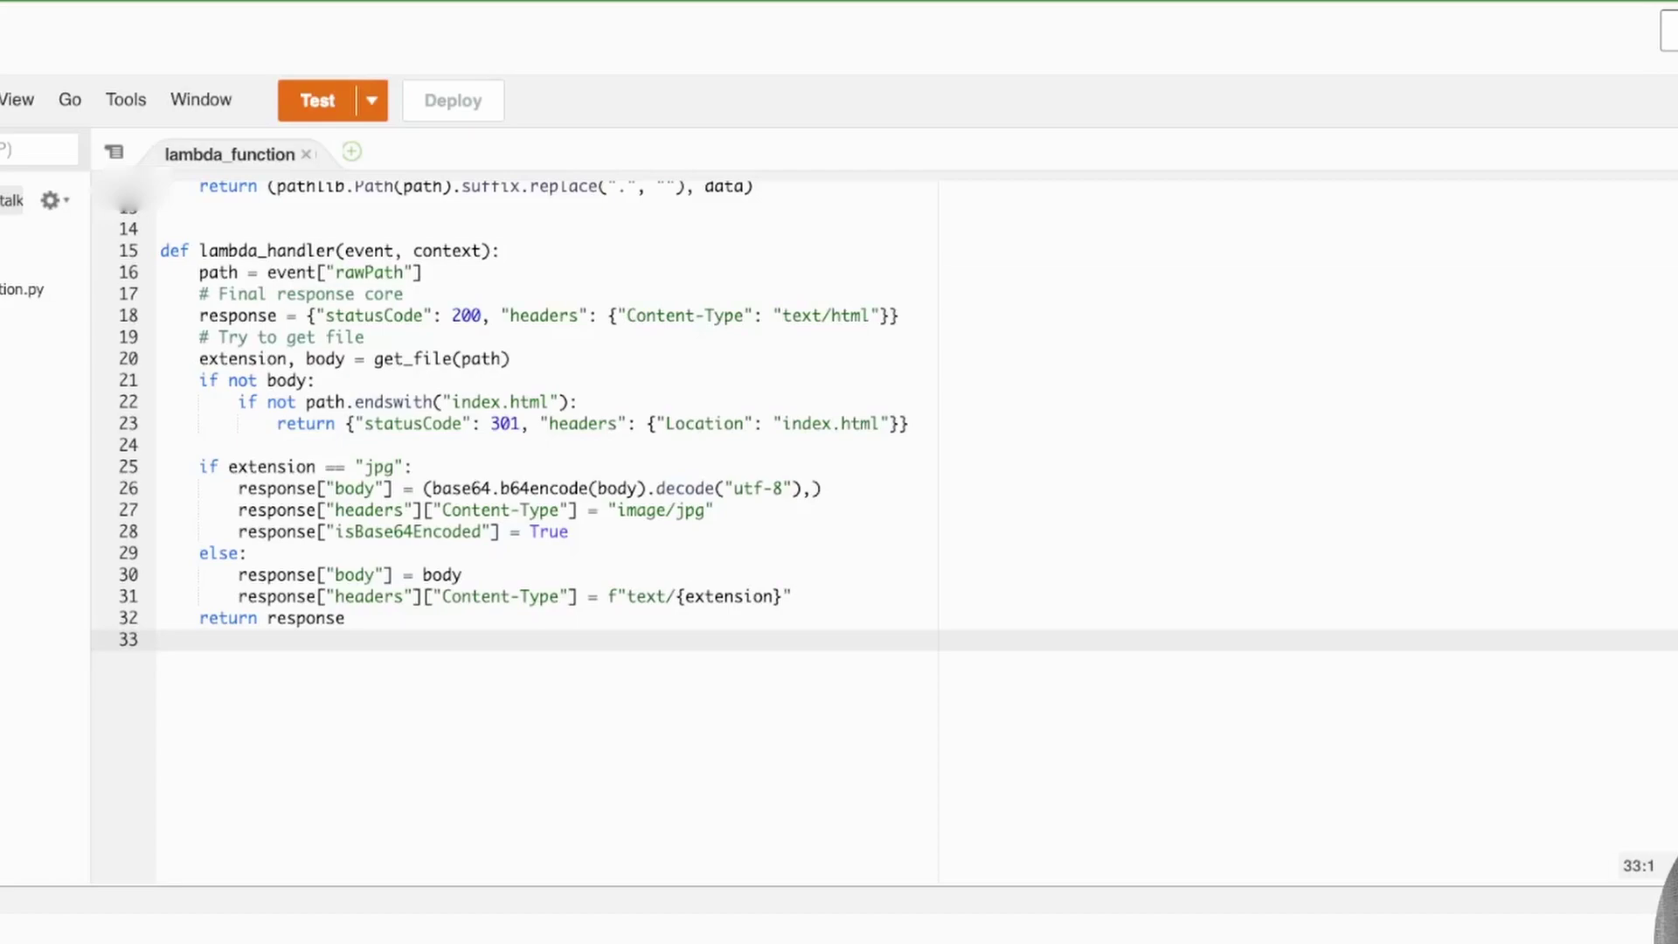
pyautogui.doubleClick(288, 251)
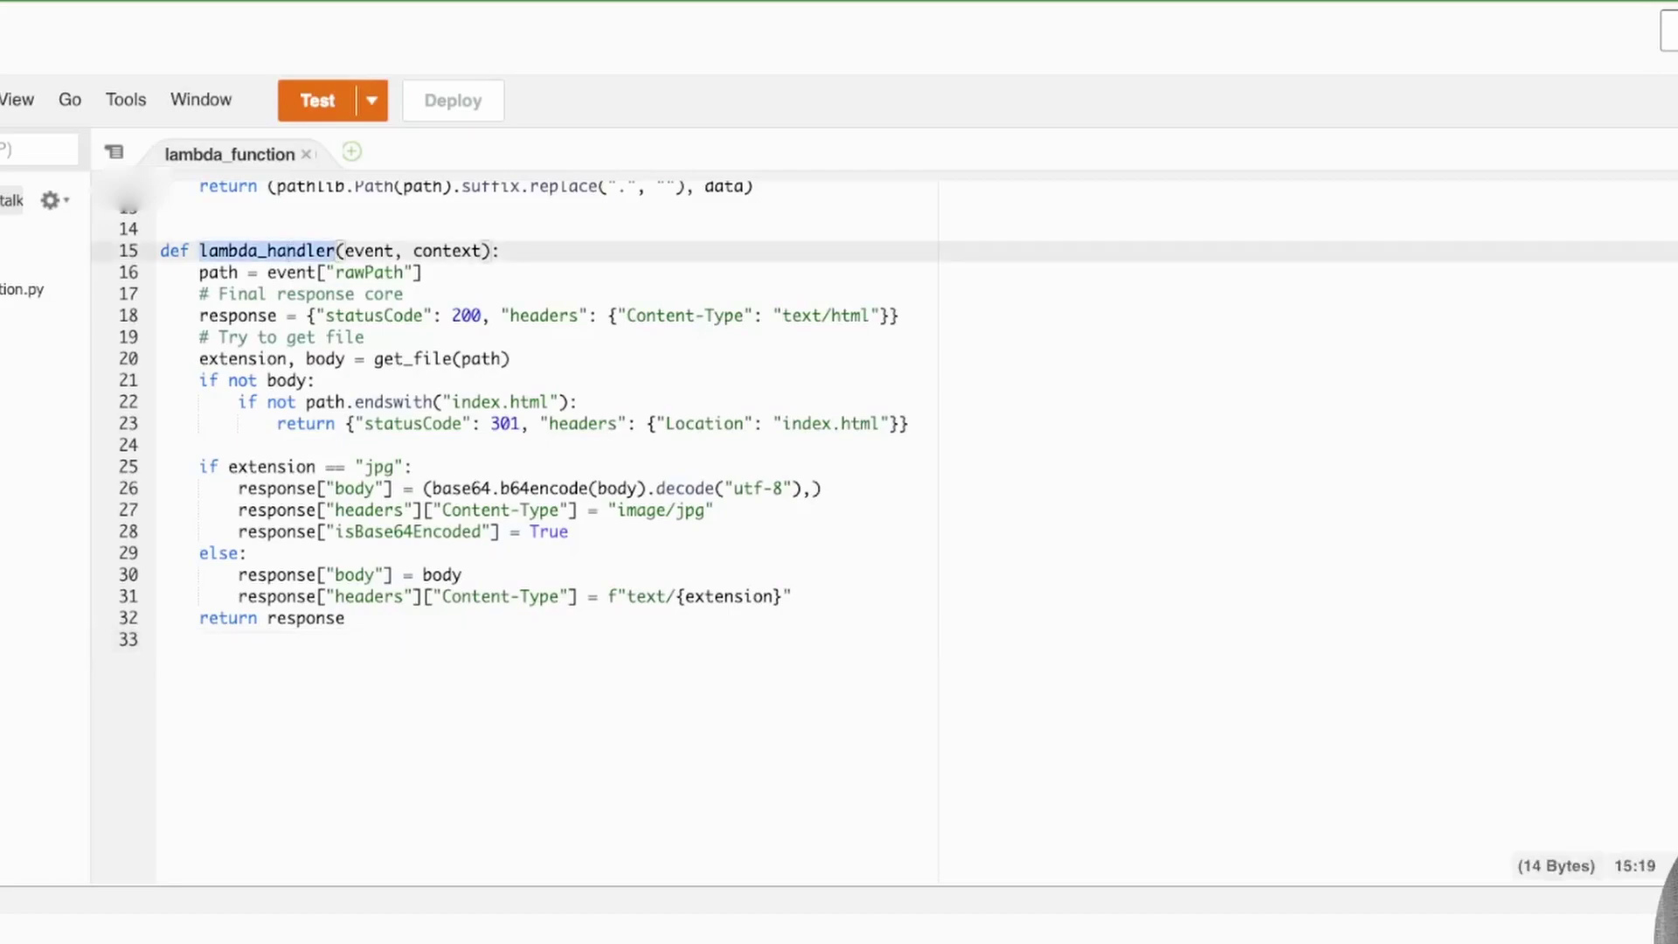